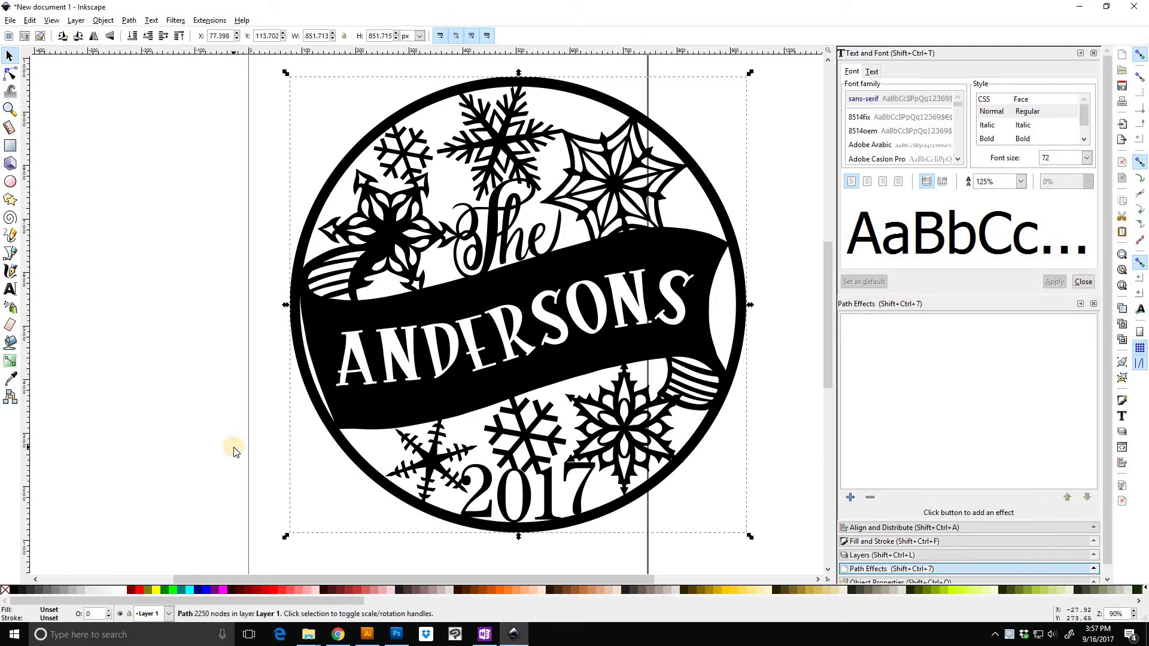
Delete the selected Anderson 2017 example ornament
key(Delete)
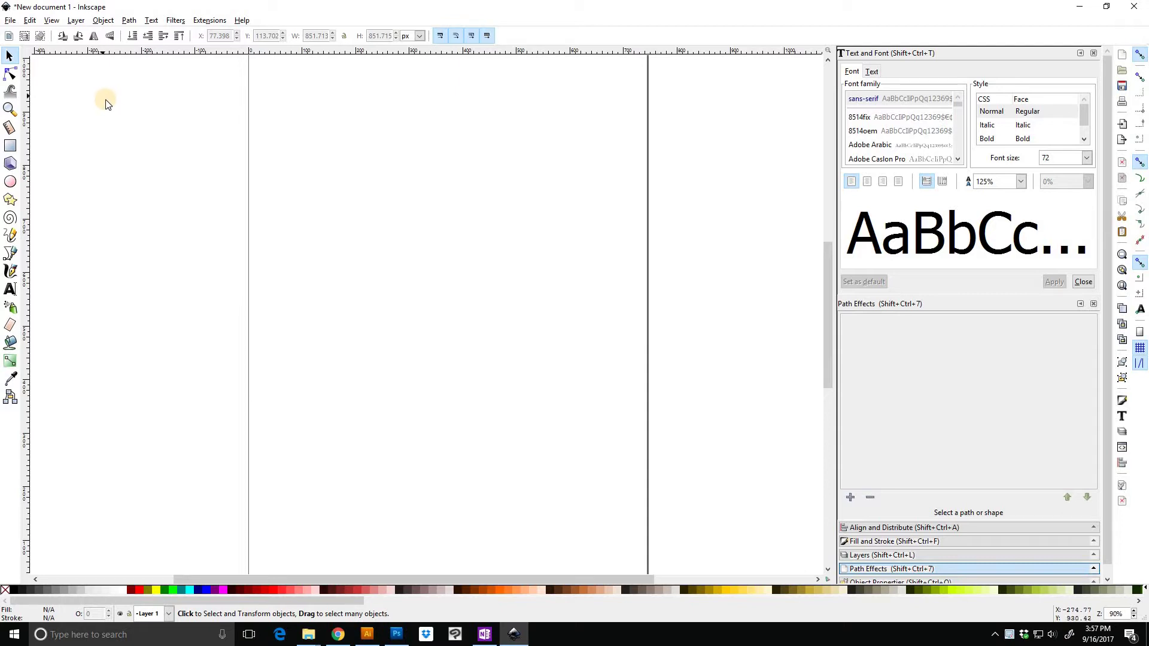
Import ornament-name-banner.svg through File > Import
click(10, 22)
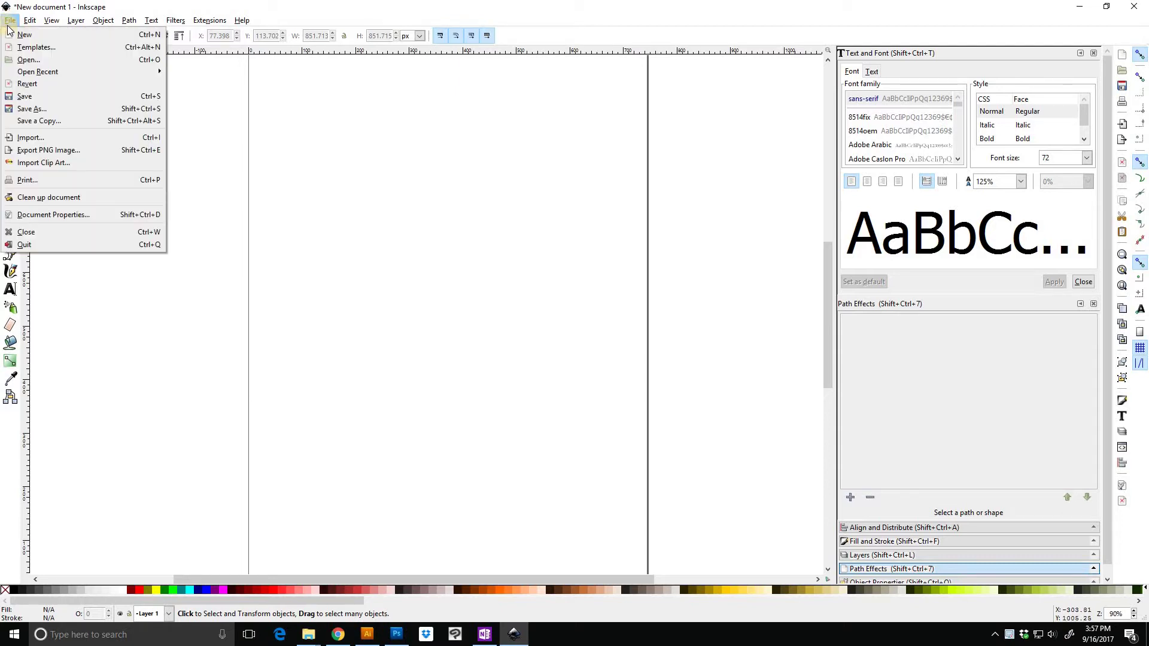
click(70, 137)
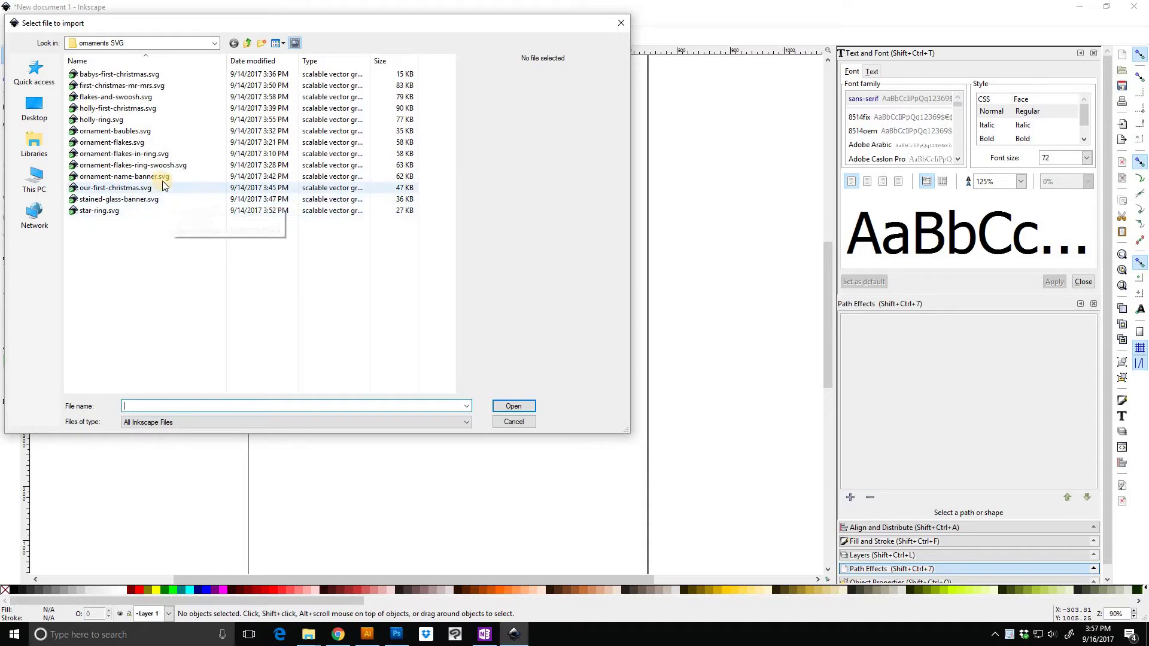
click(147, 177)
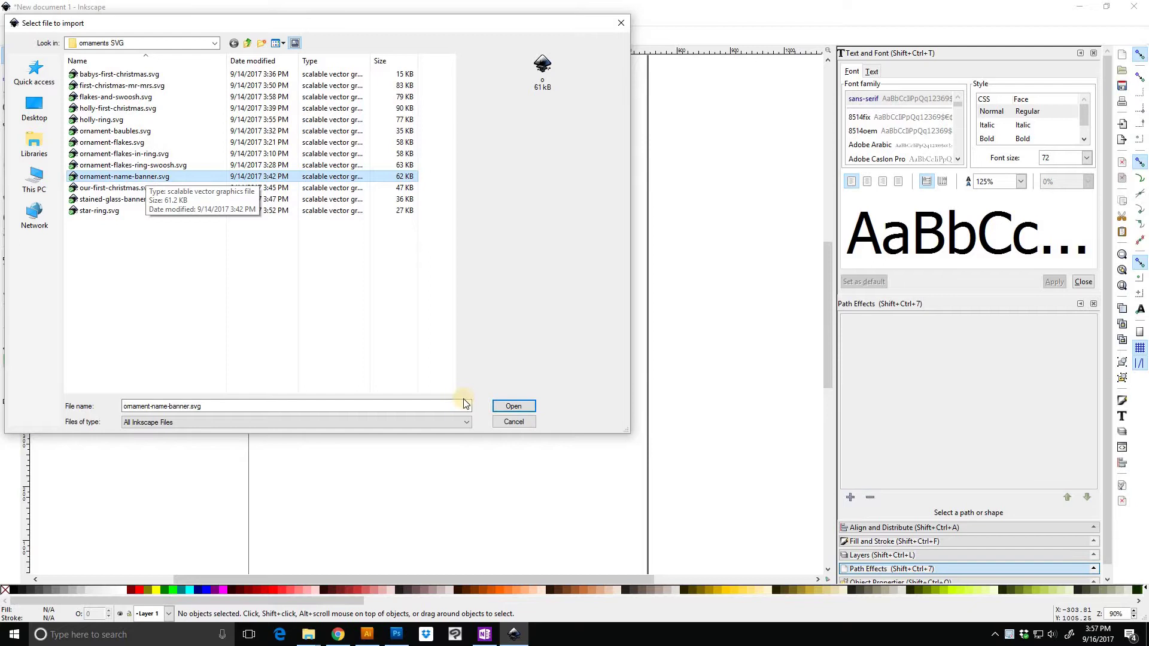
click(516, 406)
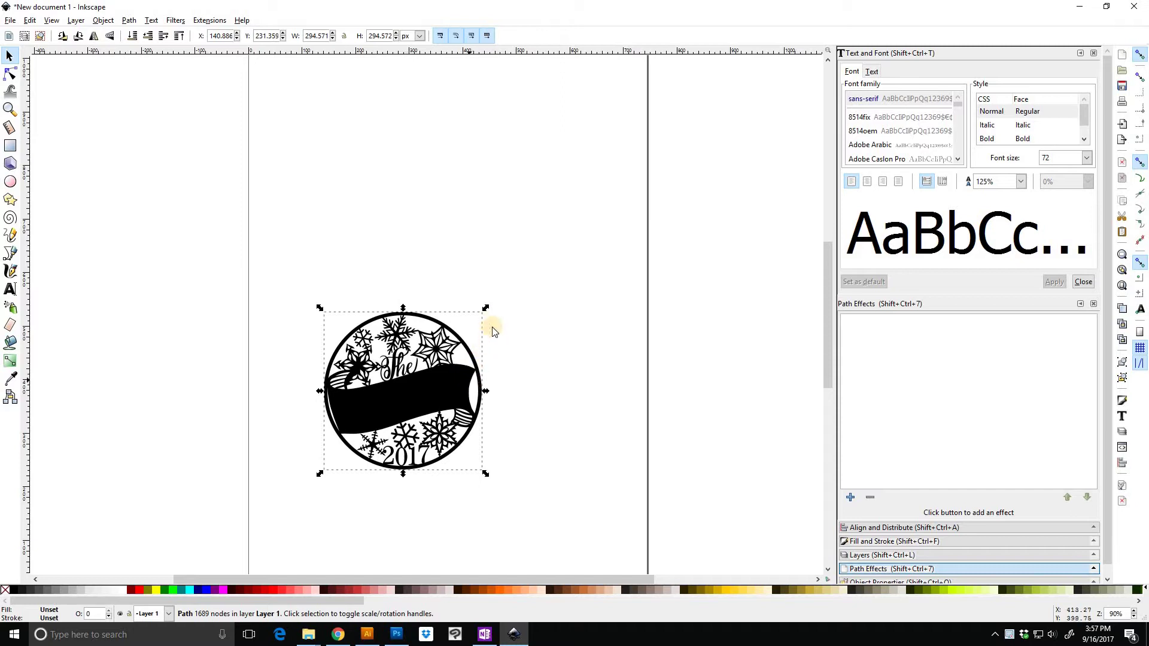
Scale the ornament proportionally to about 723 px wide and move it onto the page
key(ctrl)
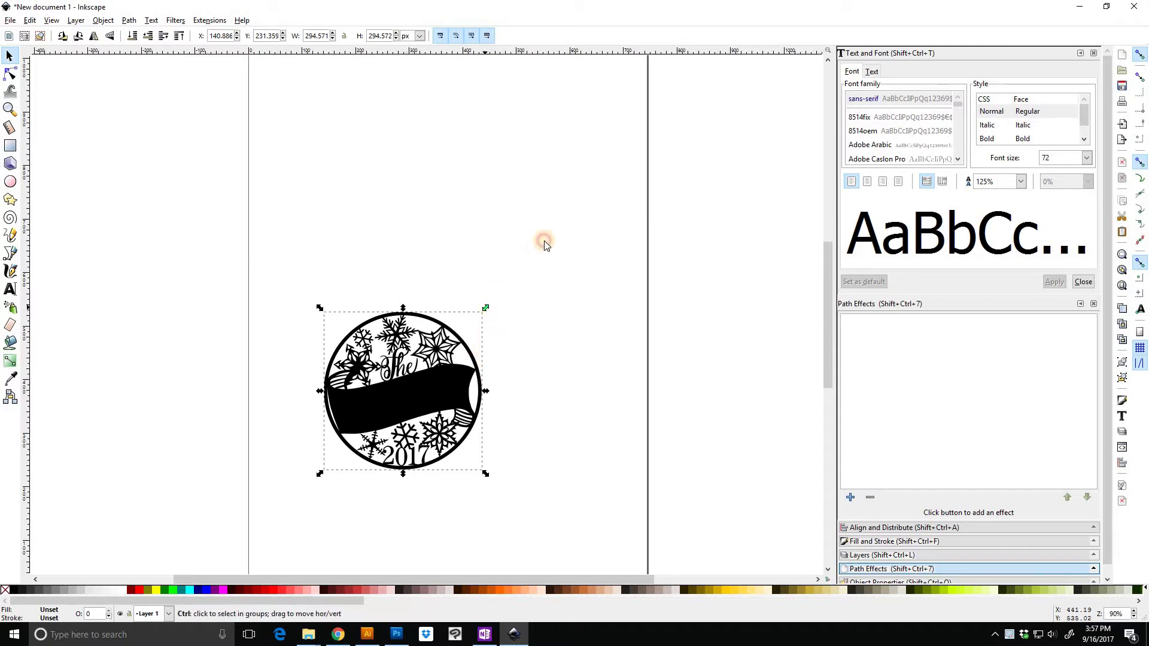
drag(544, 241, 730, 68)
drag(575, 303, 544, 339)
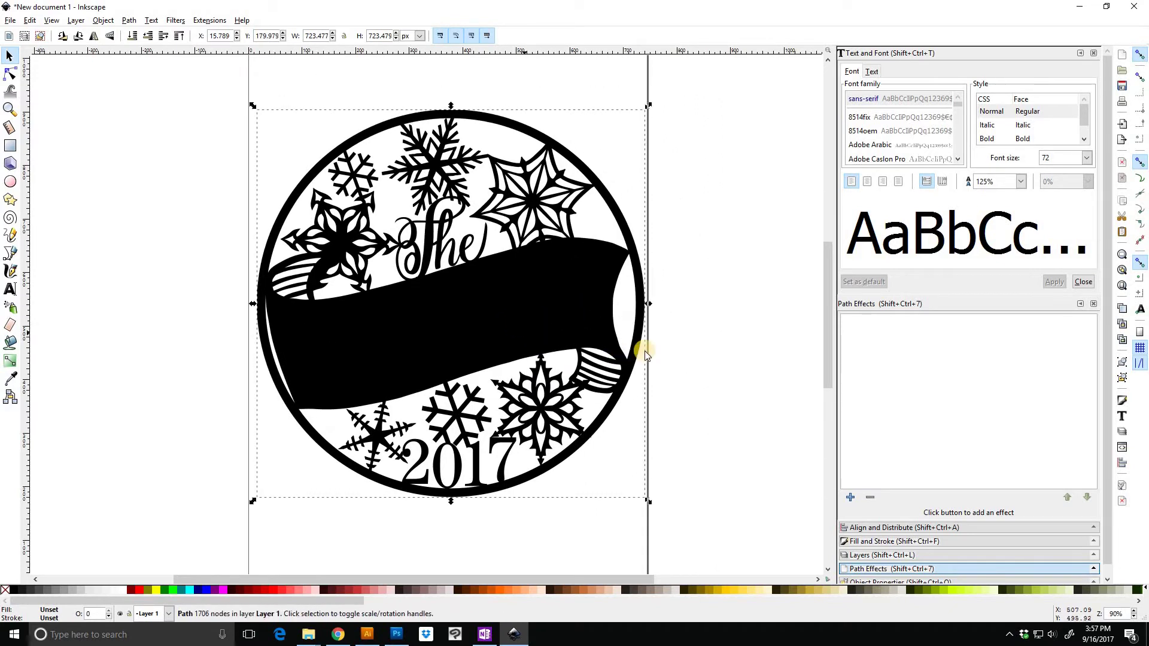
click(686, 419)
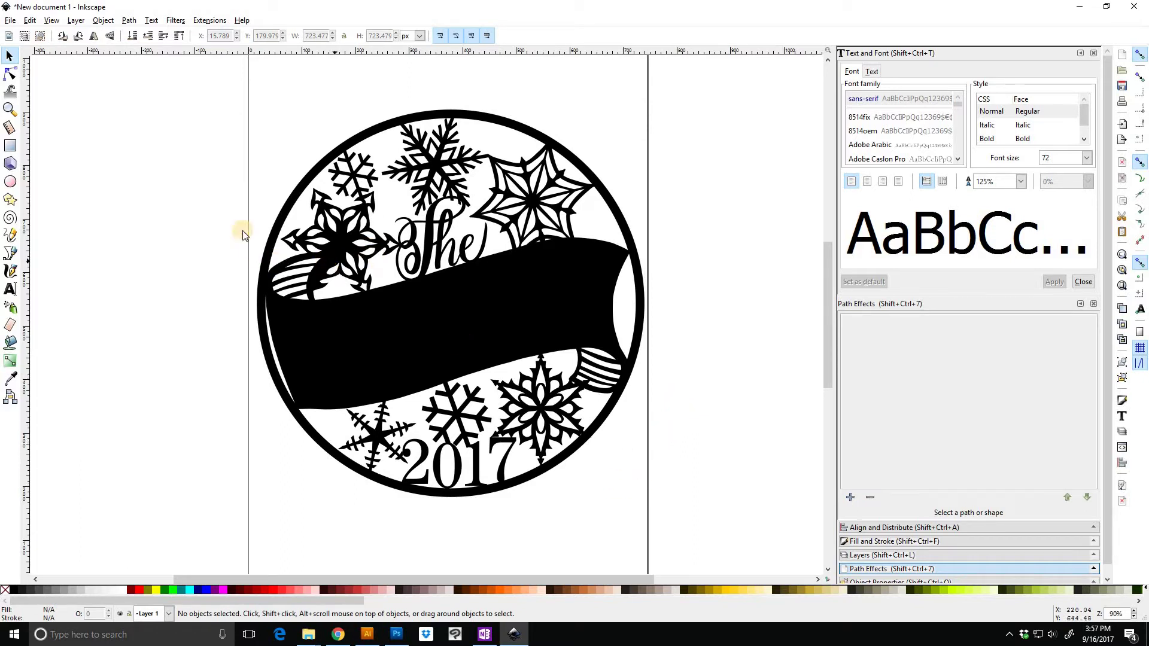
Type ANDERSONS above the circle and nudge the text into place
click(10, 289)
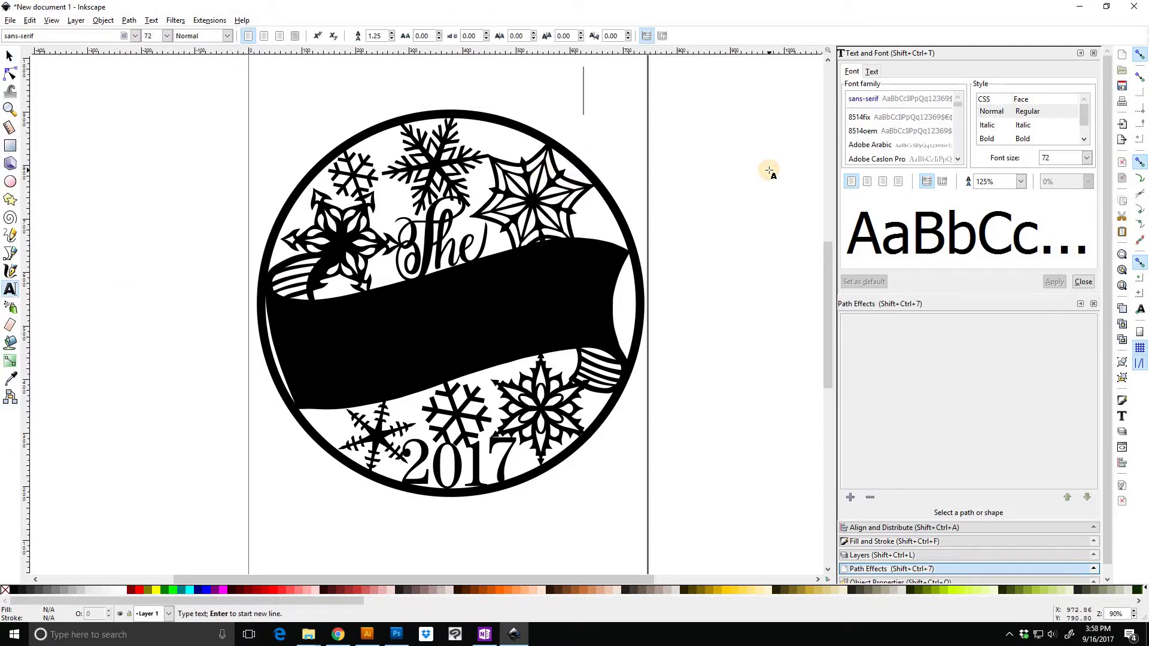
text(A)
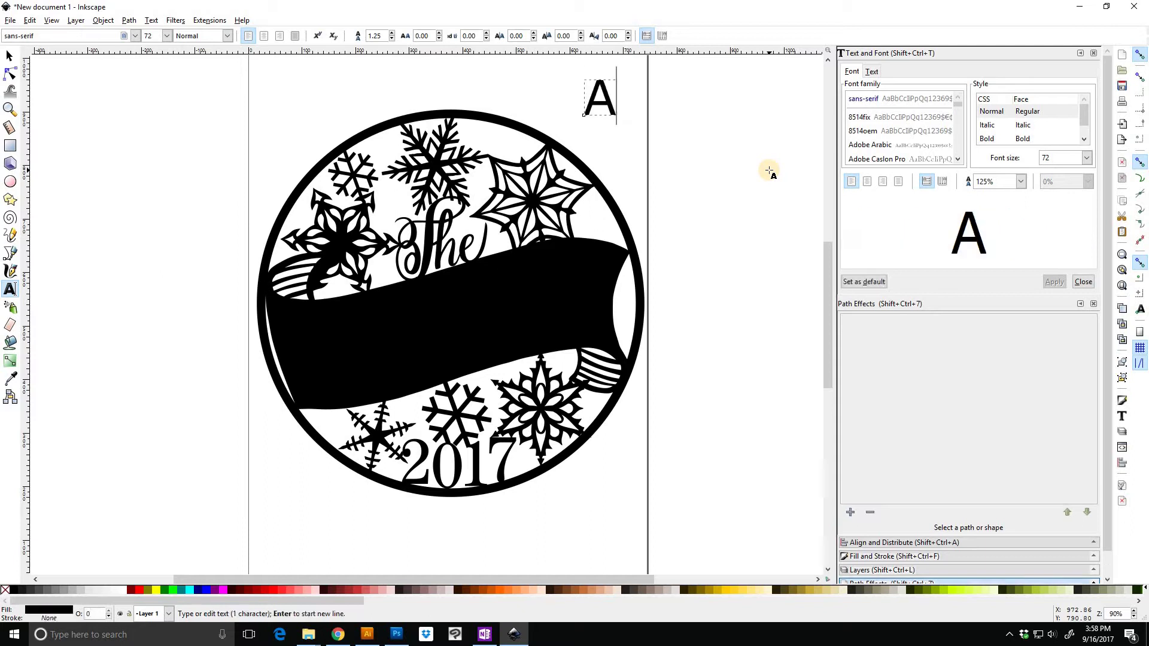
text(NDERSONS)
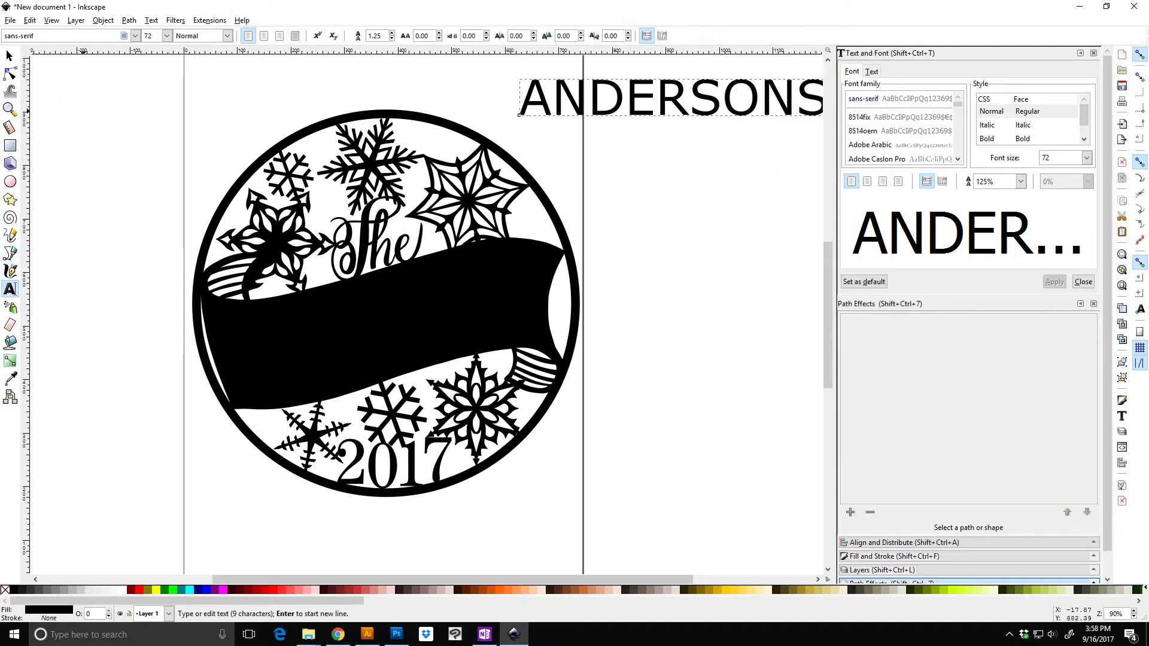
click(9, 57)
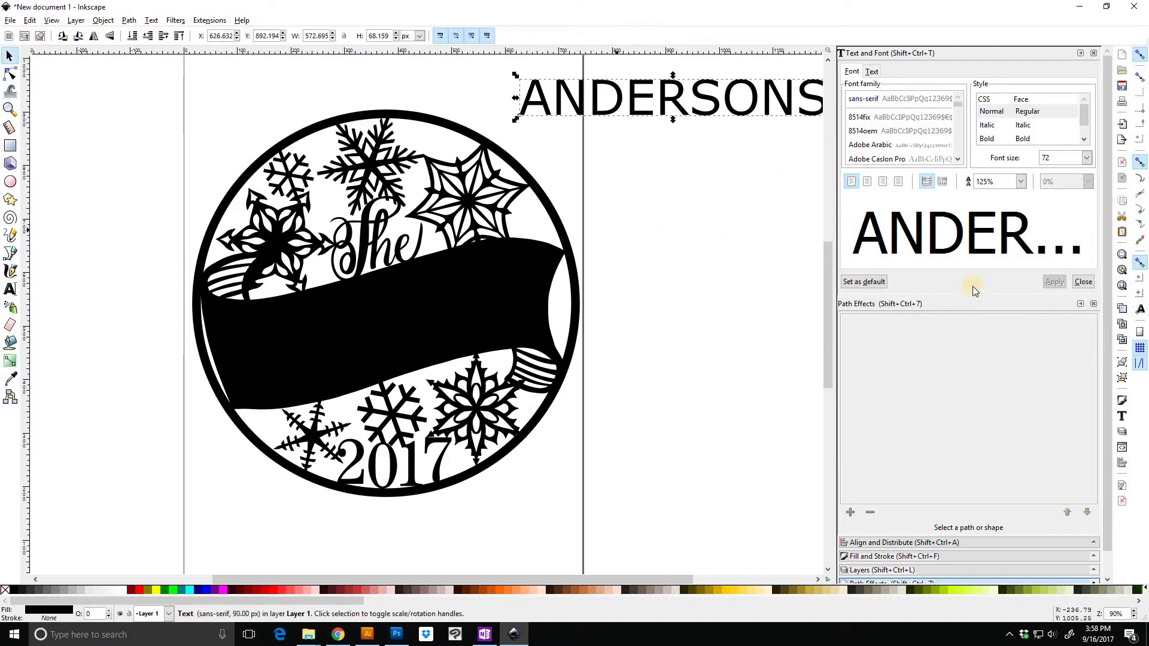
drag(679, 114, 625, 129)
key(Up)
key(Up)
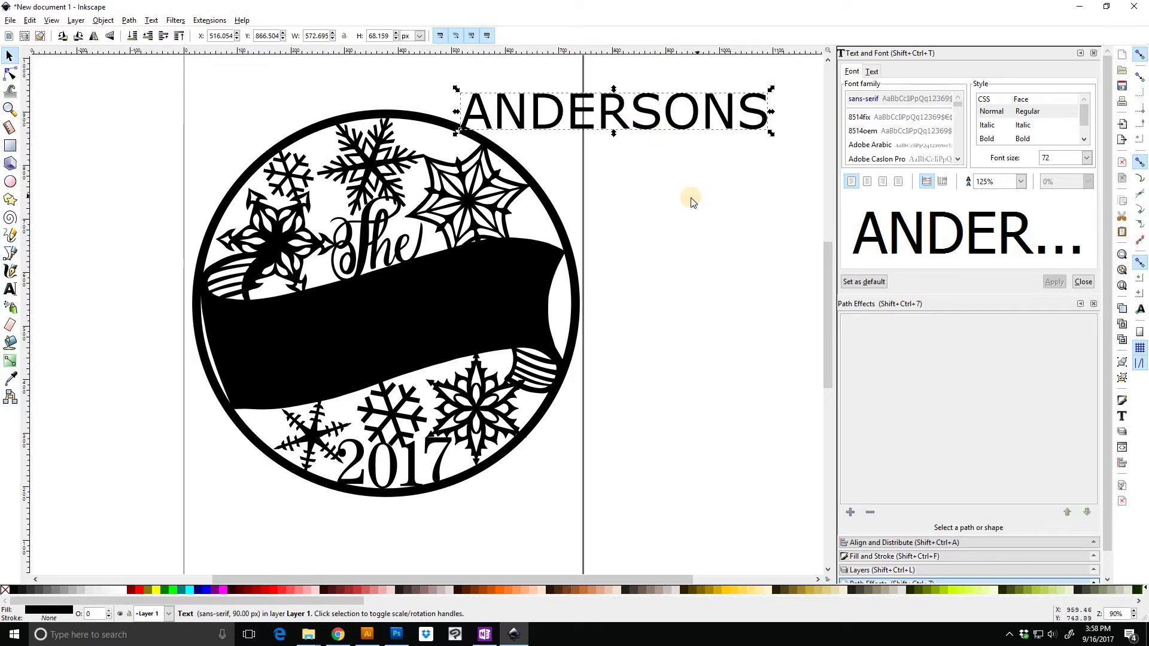
Choose RHtallhand from the Font family list for the ANDERSONS text
click(958, 103)
mouse_move(957, 109)
mouse_down()
mouse_move(960, 135)
mouse_move(960, 109)
mouse_up()
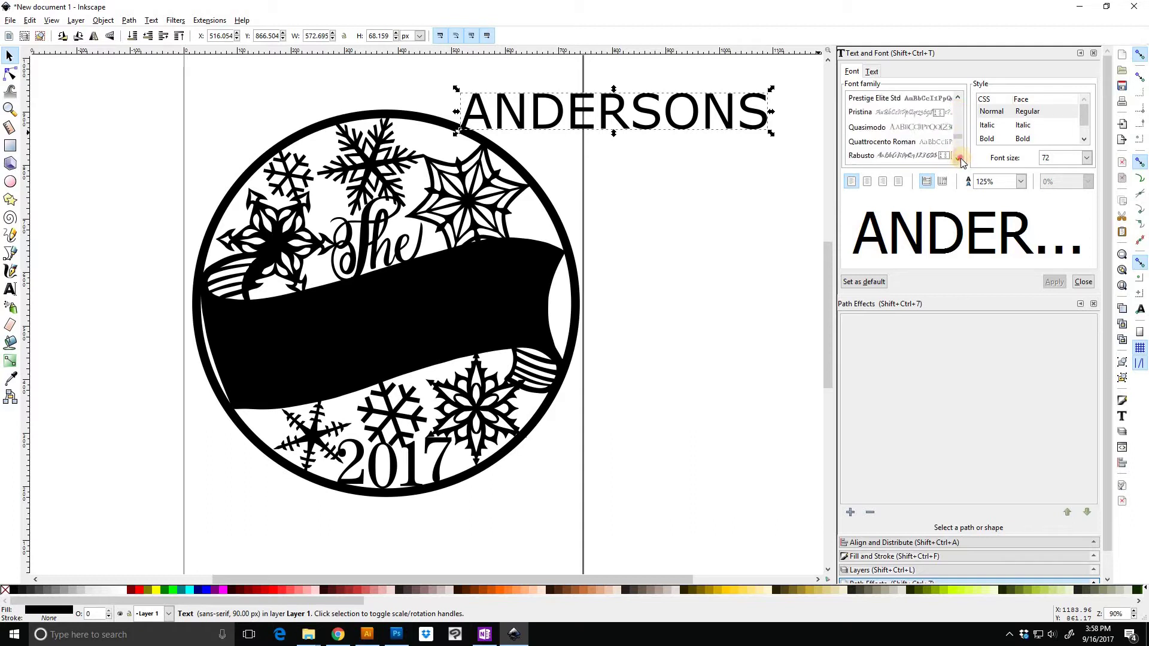
drag(960, 161, 928, 158)
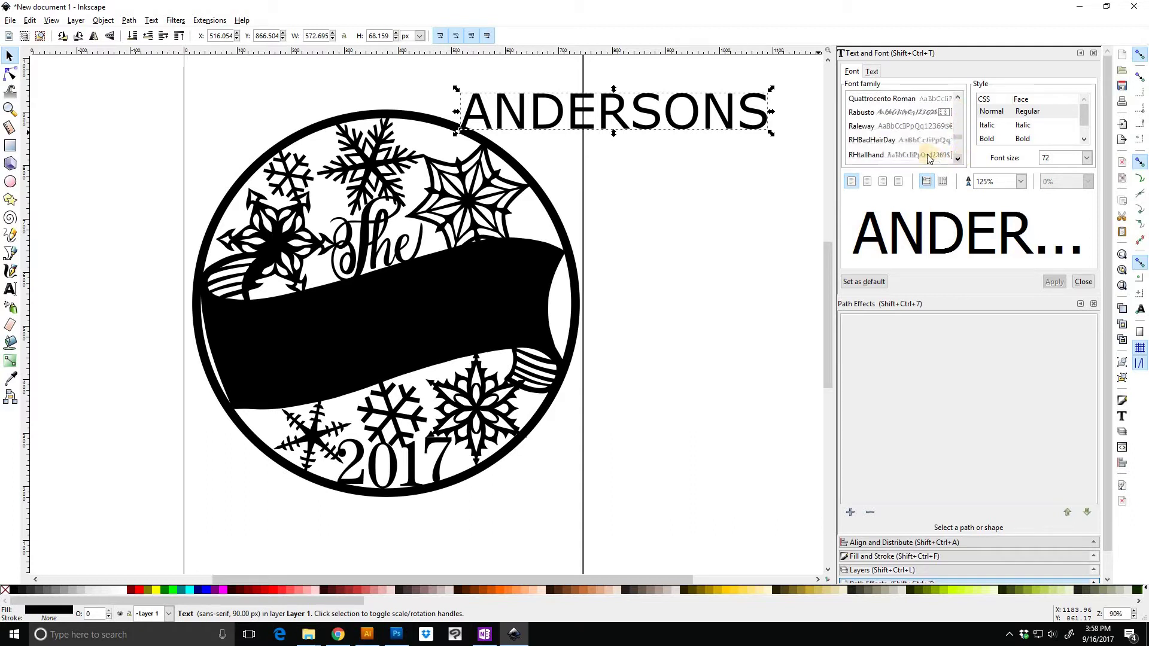
click(925, 155)
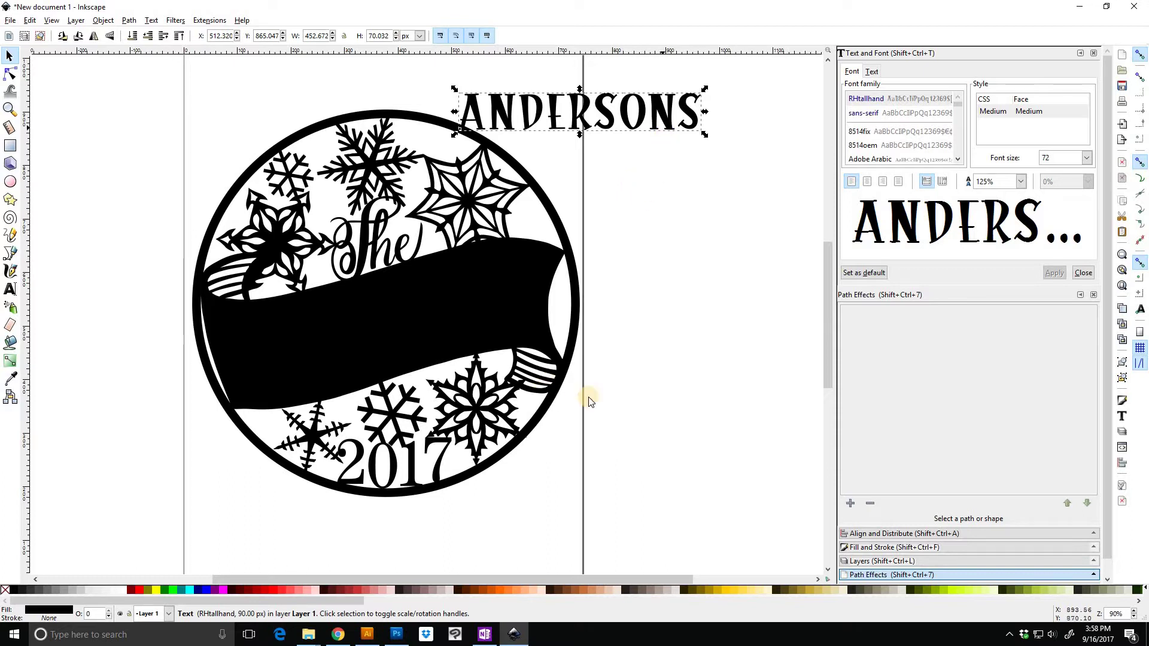
Fill ANDERSONS red and drag it onto the black banner
click(139, 590)
click(138, 590)
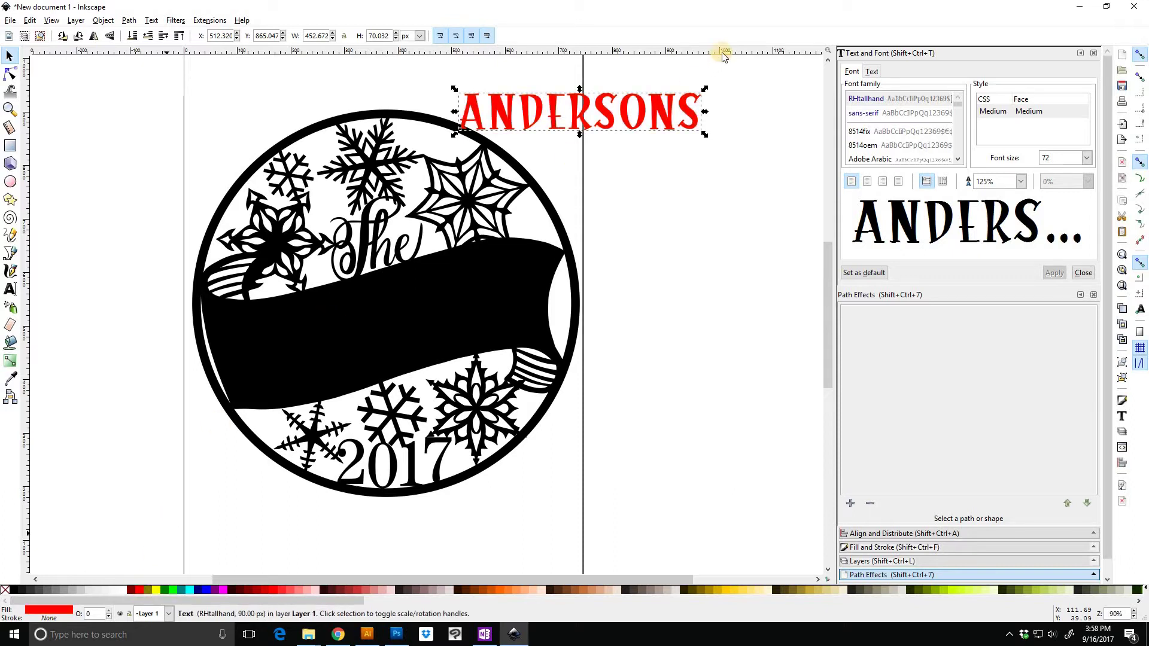
drag(667, 114, 585, 332)
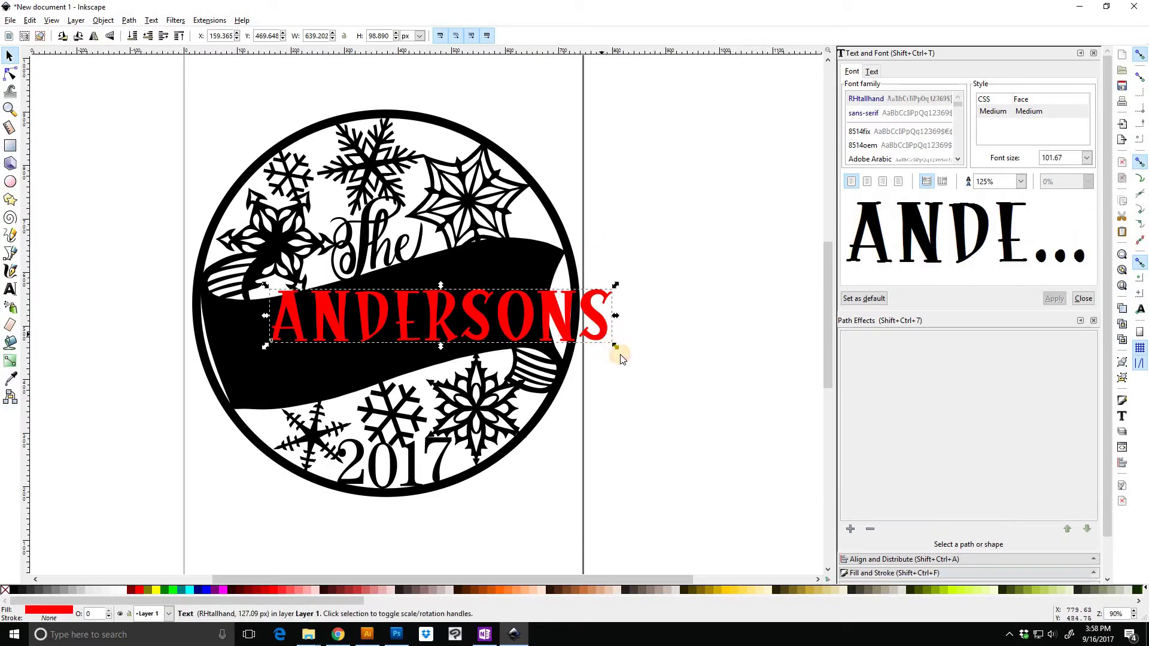
Stretch the text taller, tilt it about 12.6°, and shrink it to about 614 px wide
click(580, 340)
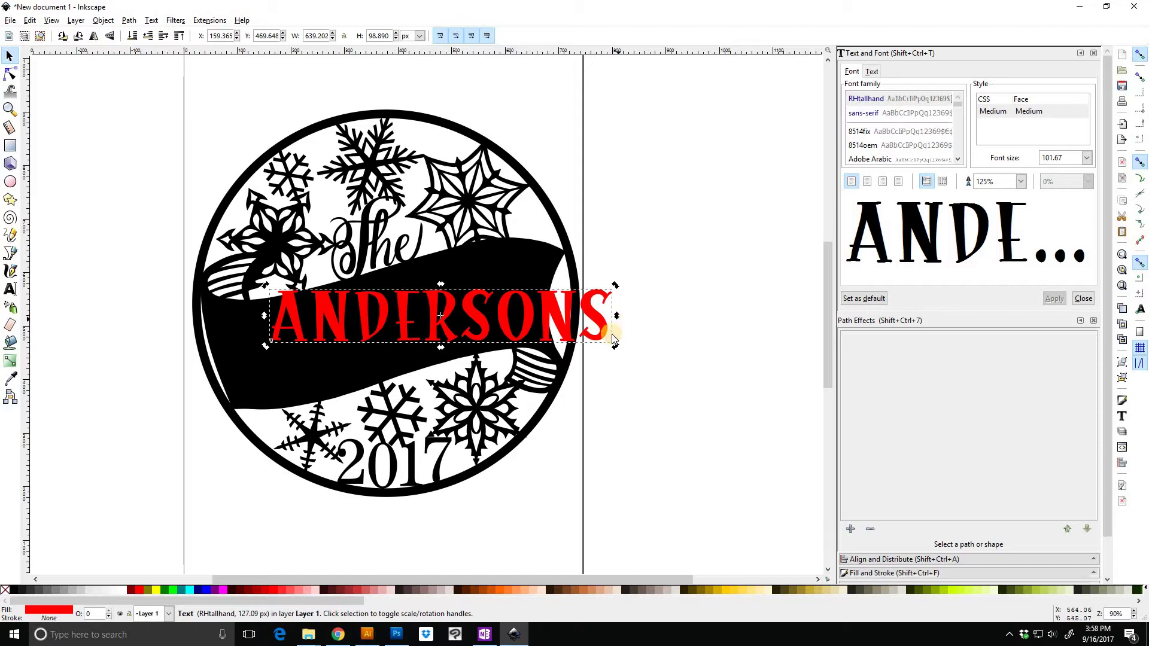
click(447, 293)
drag(441, 283, 597, 350)
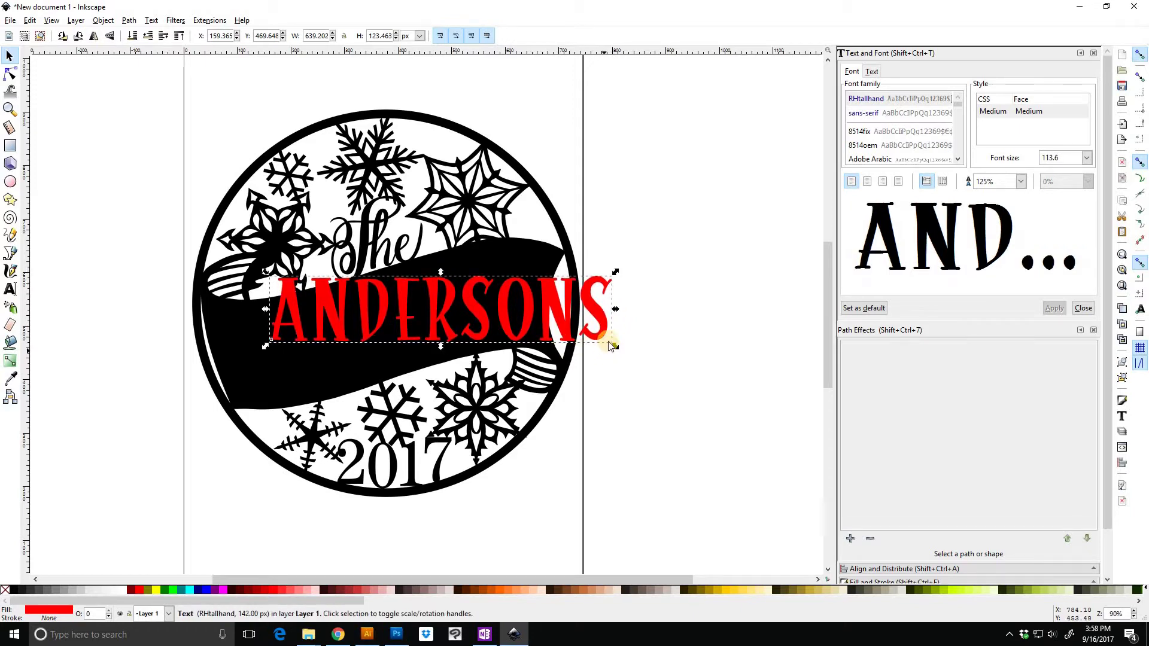
click(617, 348)
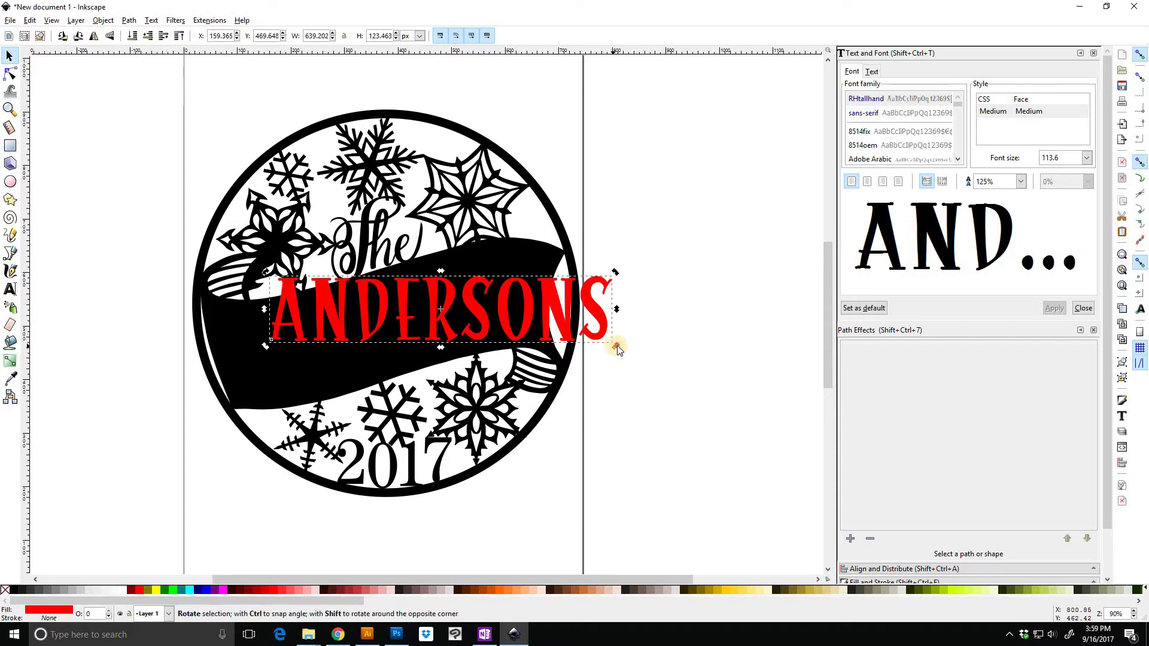
drag(617, 347, 627, 308)
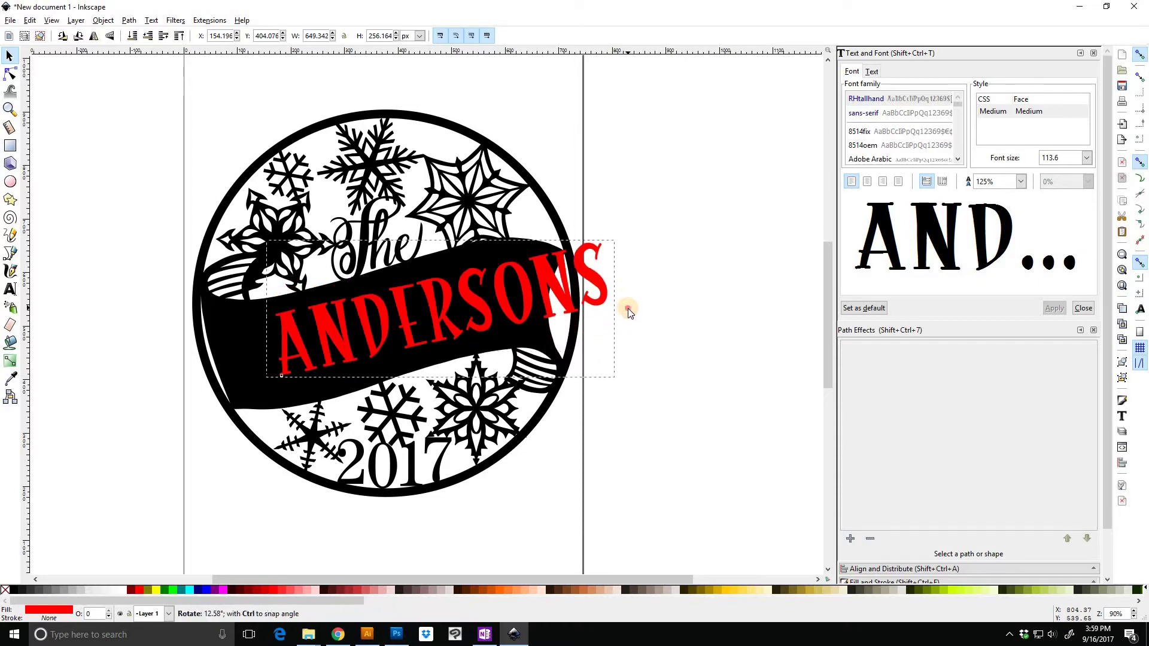
drag(538, 305, 512, 316)
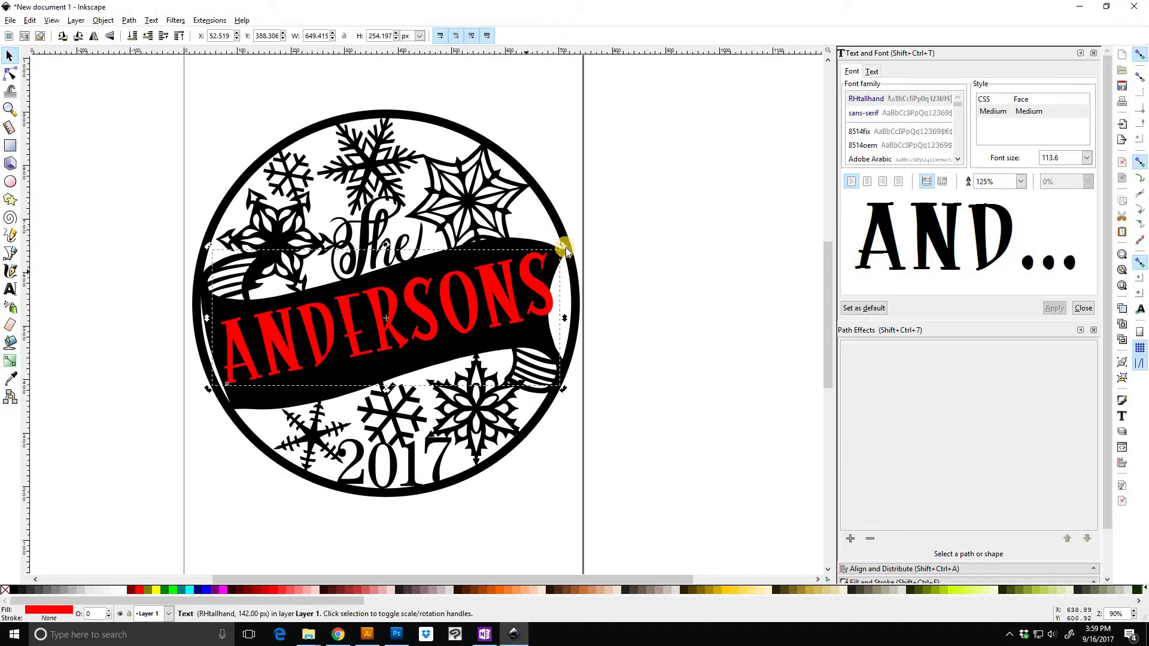
drag(563, 246, 530, 293)
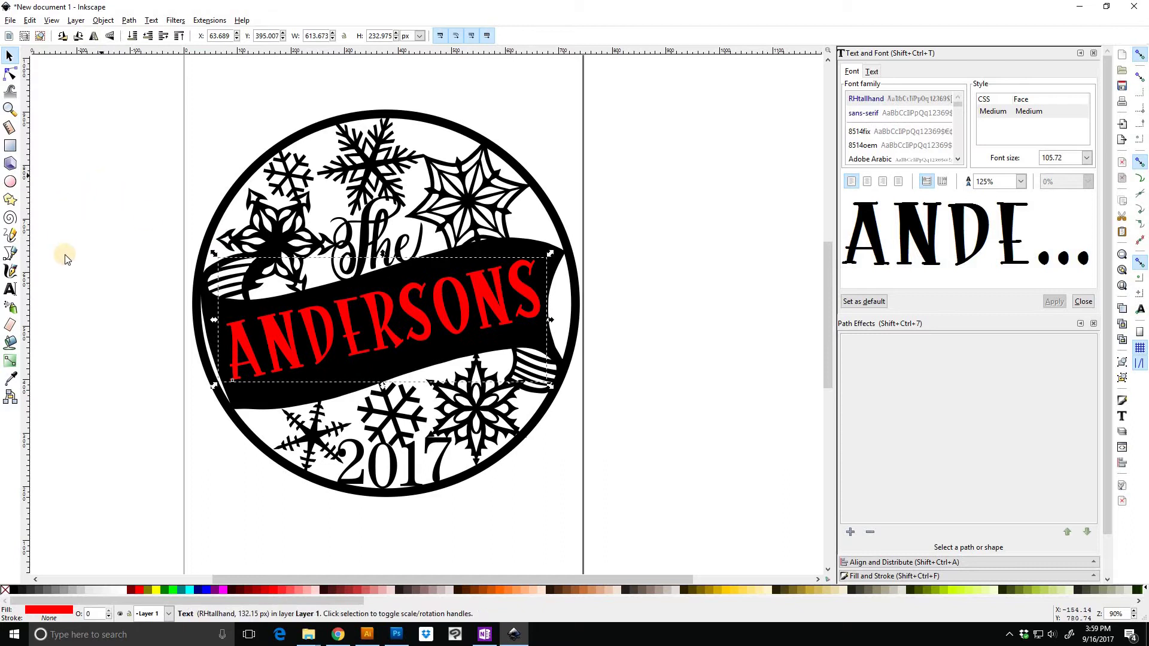
Draw a 5-node Bezier curve along the banner's lower edge beneath ANDERSONS
click(12, 255)
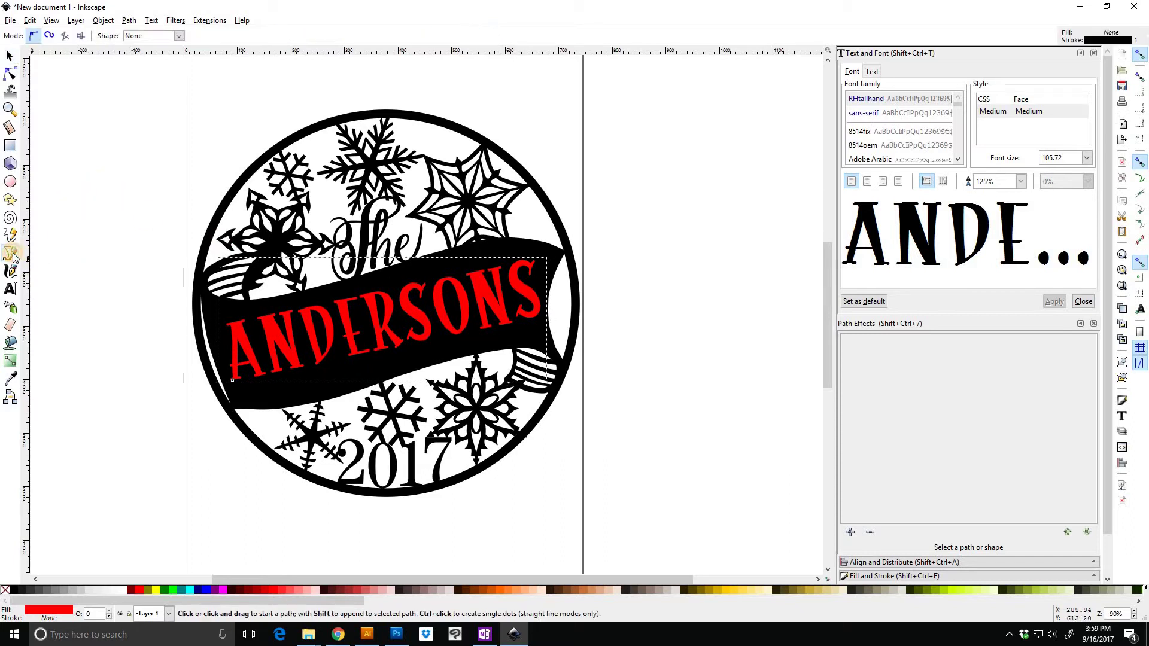
click(230, 389)
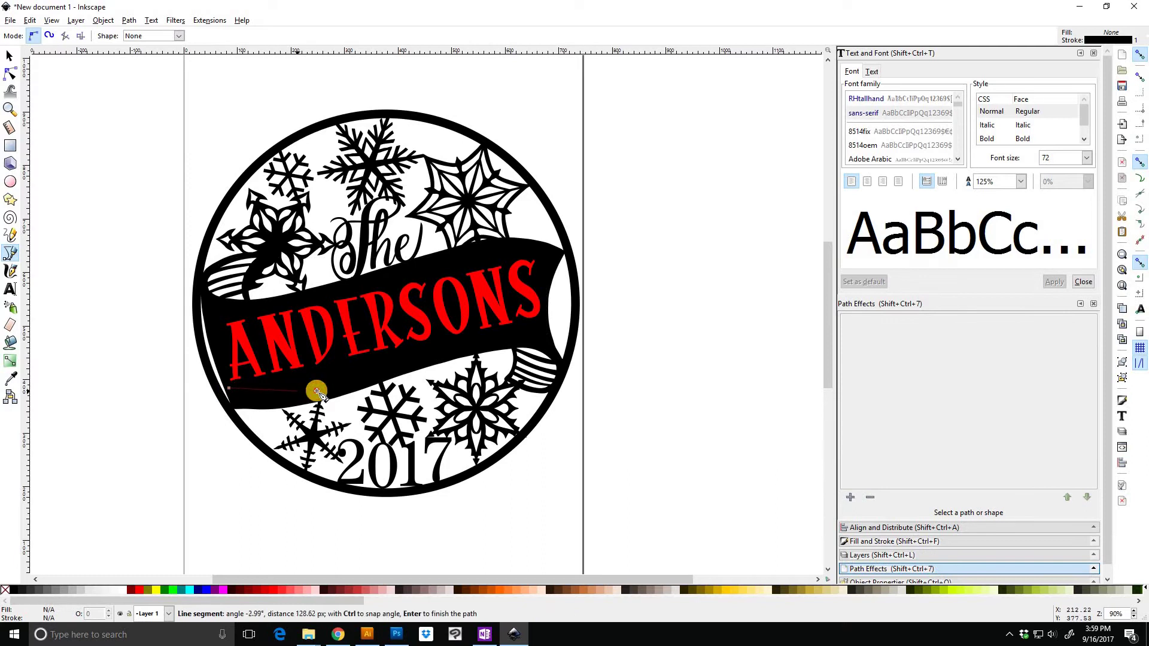
drag(297, 391, 332, 386)
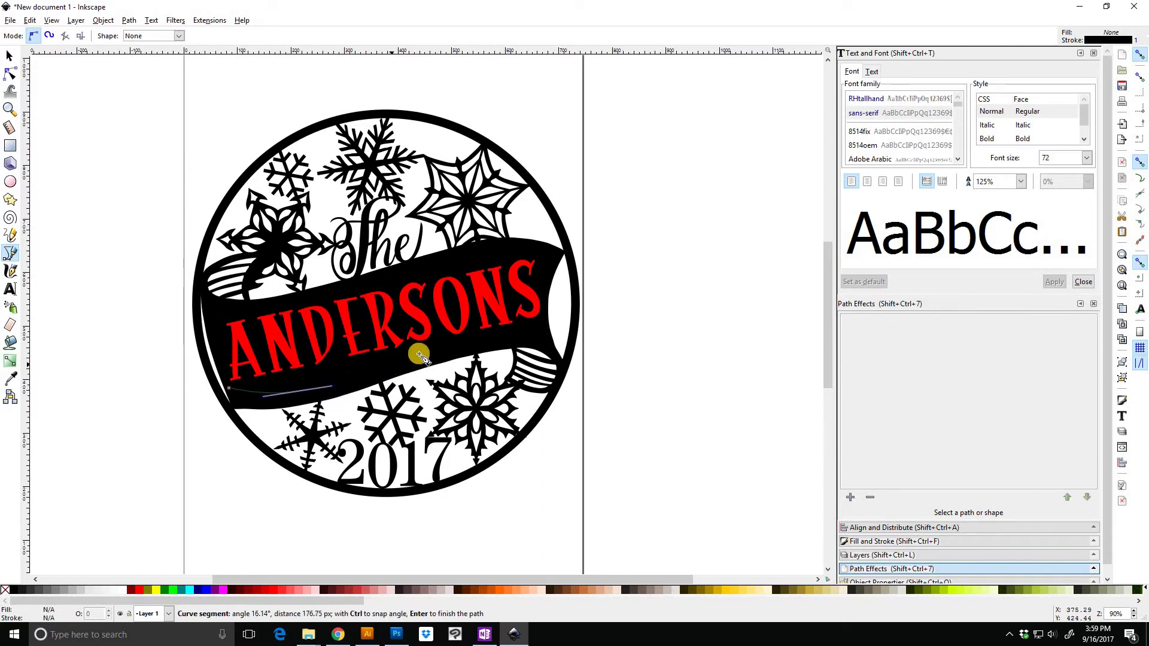
drag(419, 354, 442, 344)
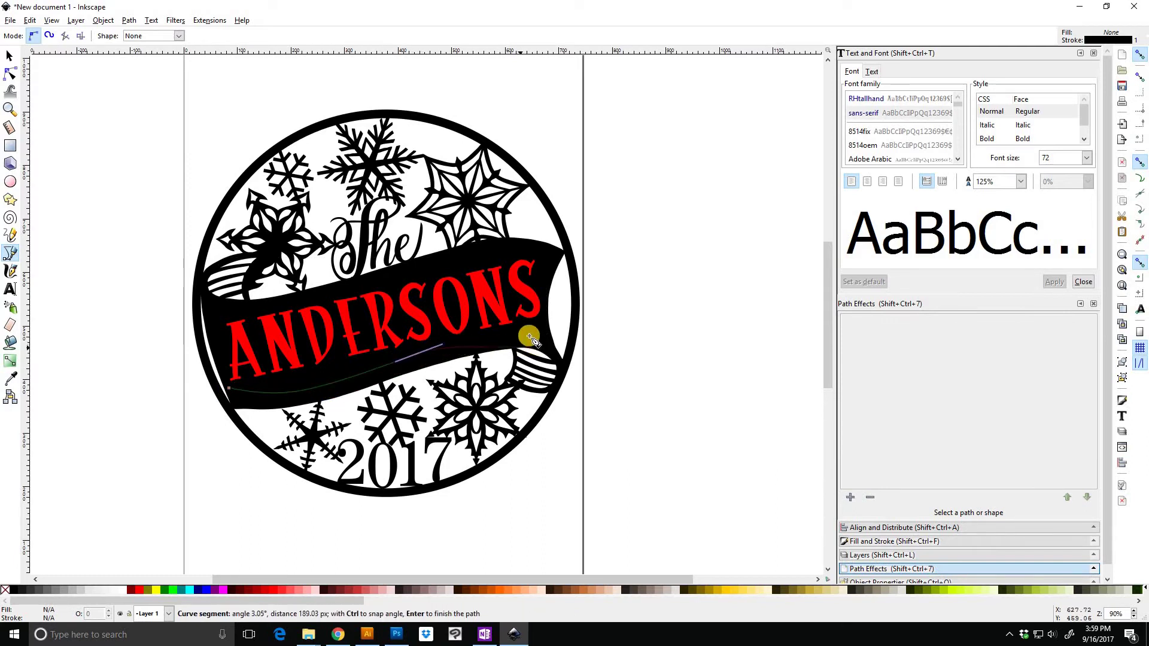
drag(528, 331, 541, 334)
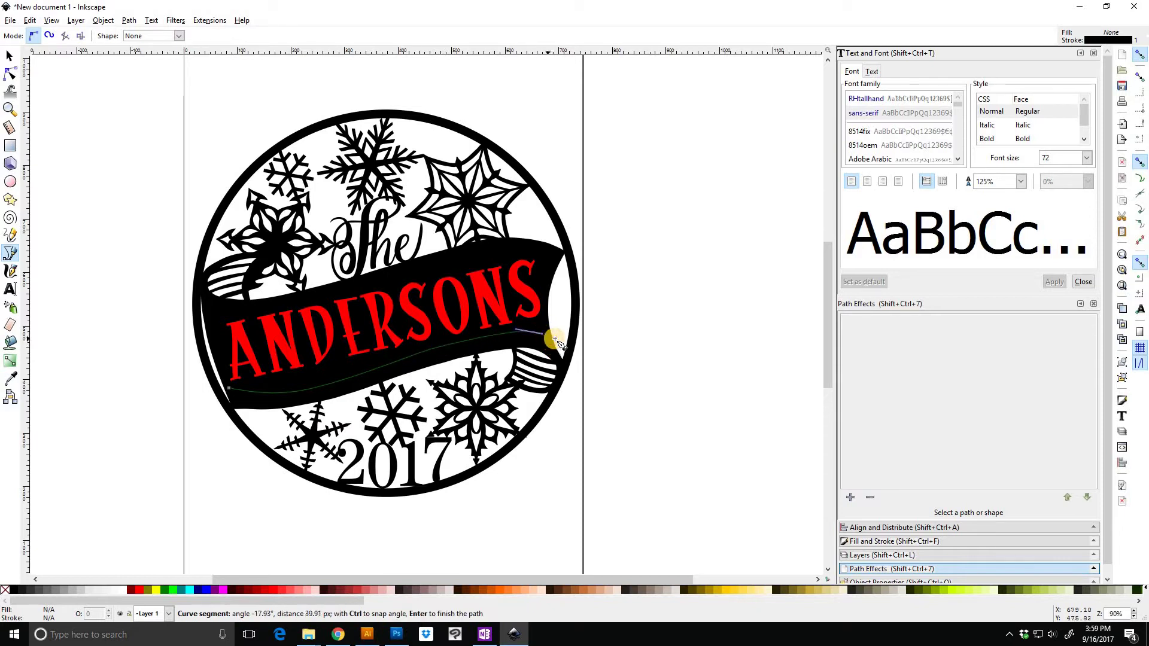
click(560, 340)
key(Return)
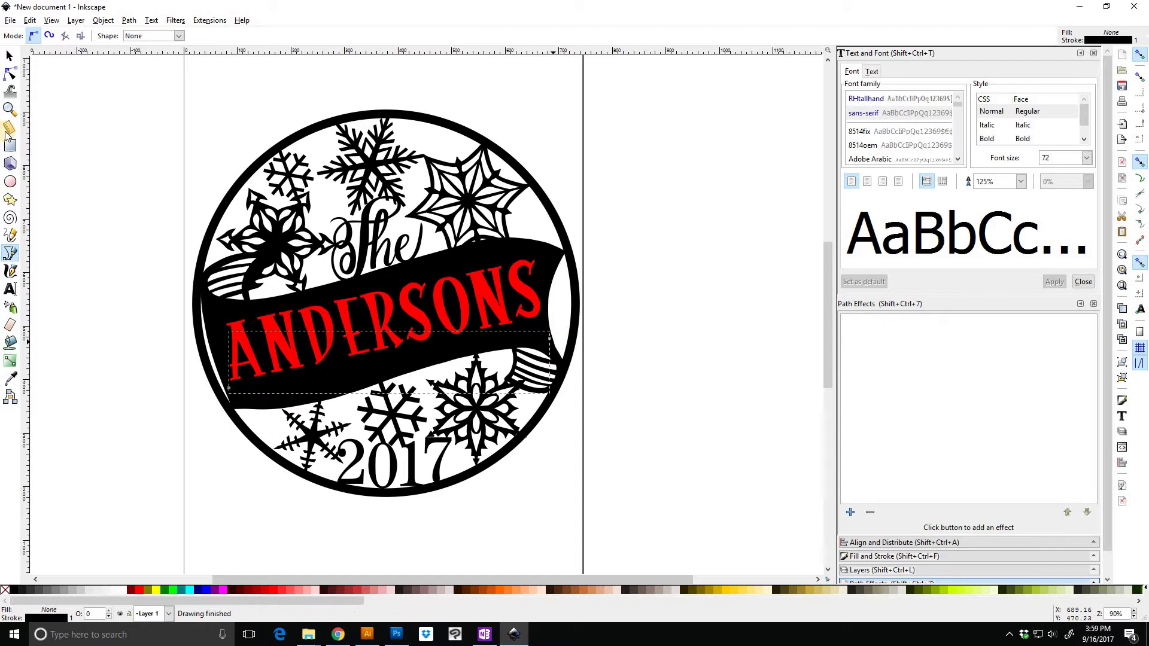
click(9, 58)
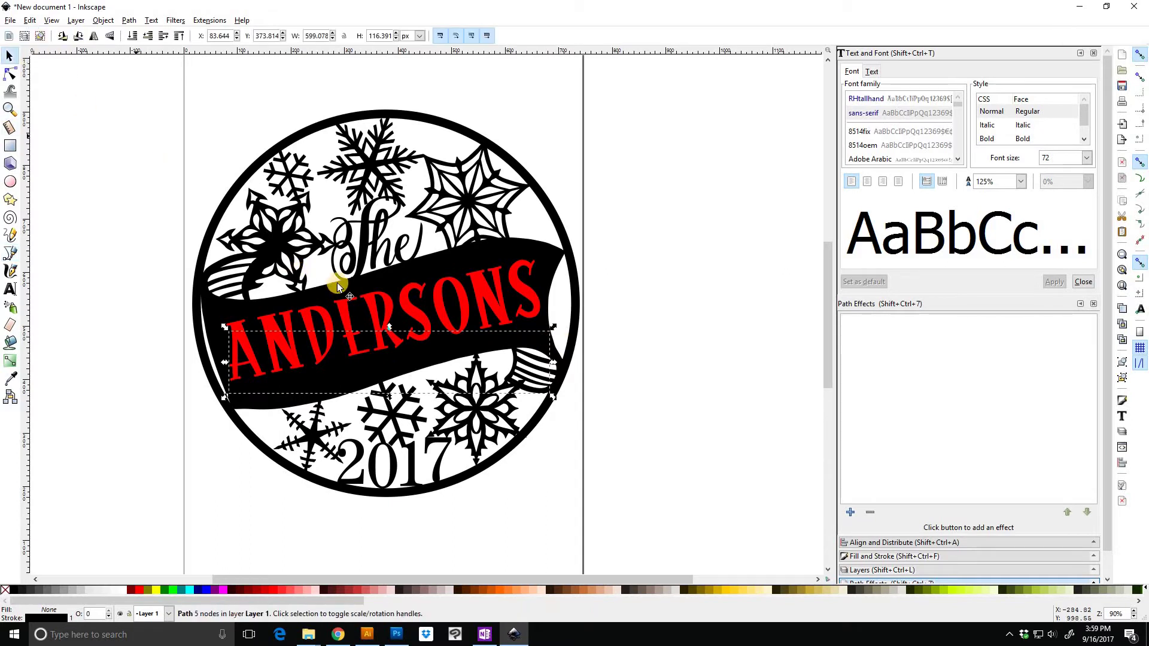
Put the ANDERSONS text on the banner curve with Text > Put on Path and nudge it up
shift+click(413, 309)
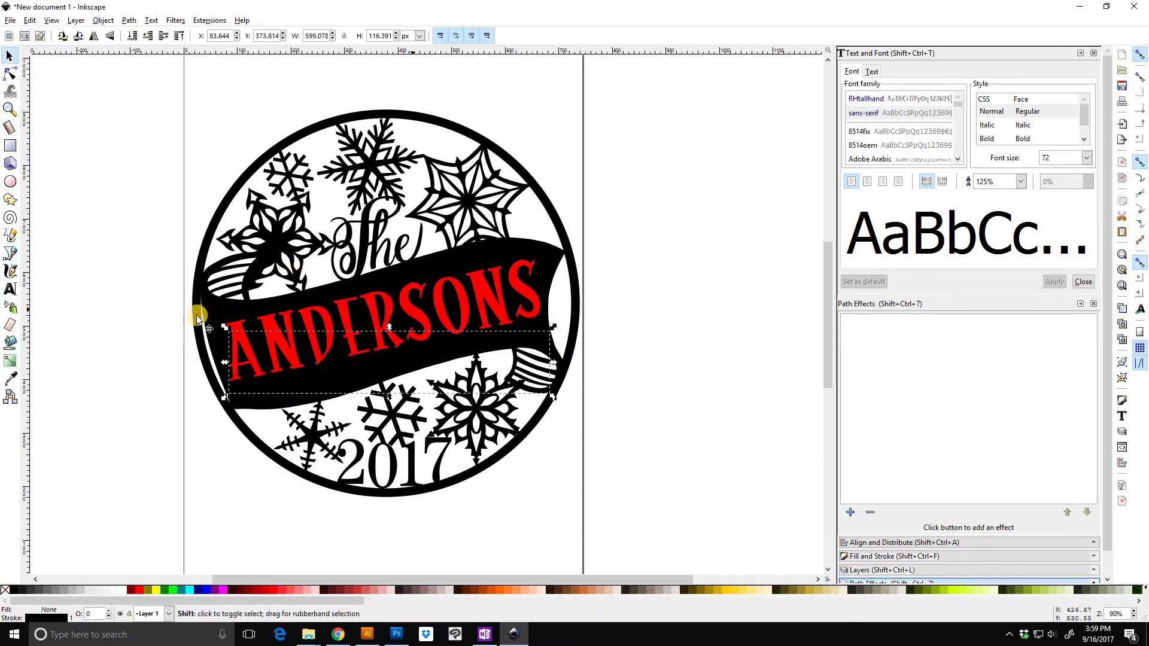
click(152, 20)
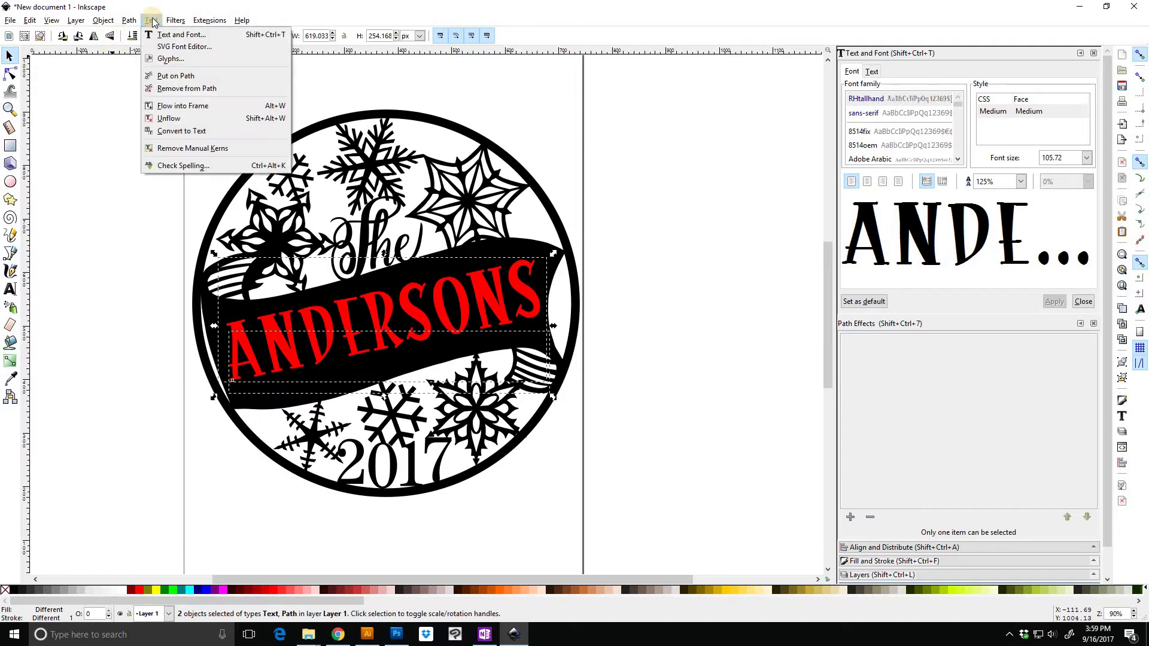
click(178, 78)
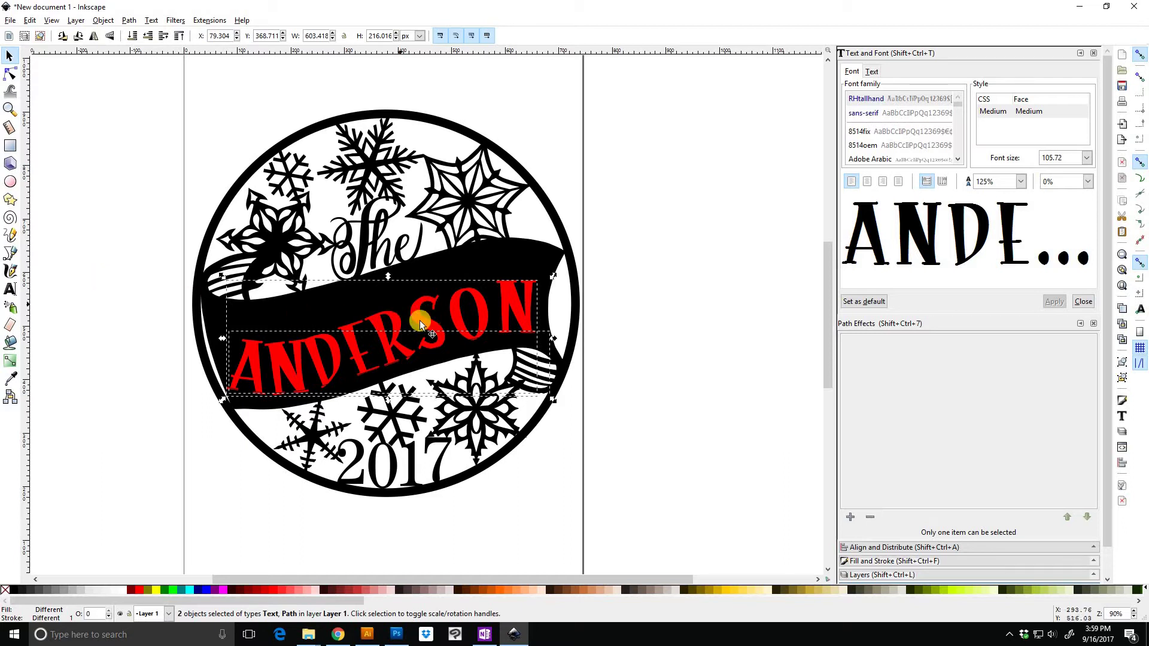
drag(418, 319, 416, 310)
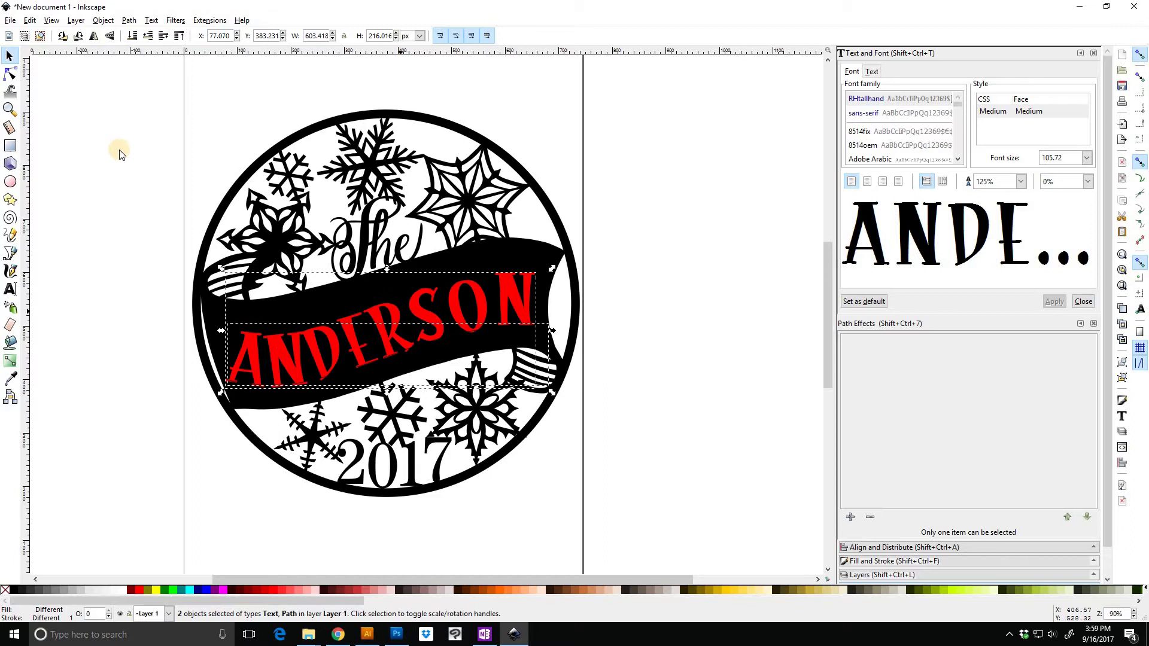
Convert the curved ANDERSON lettering to path outlines with Object to Path
click(104, 21)
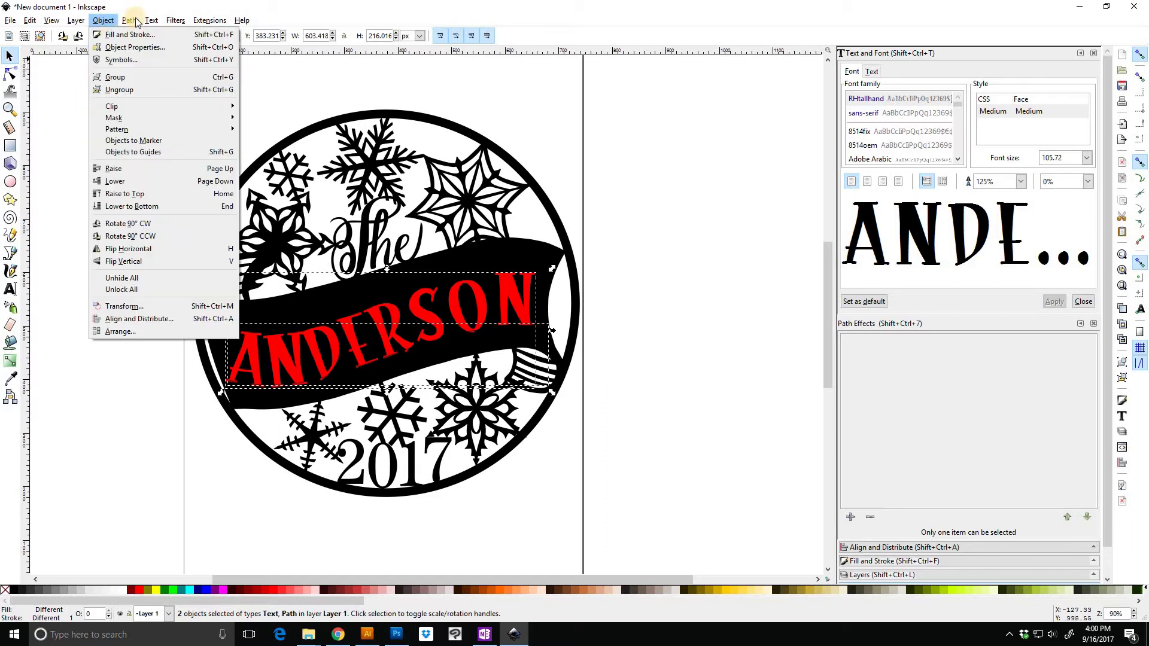
mouse_move(126, 22)
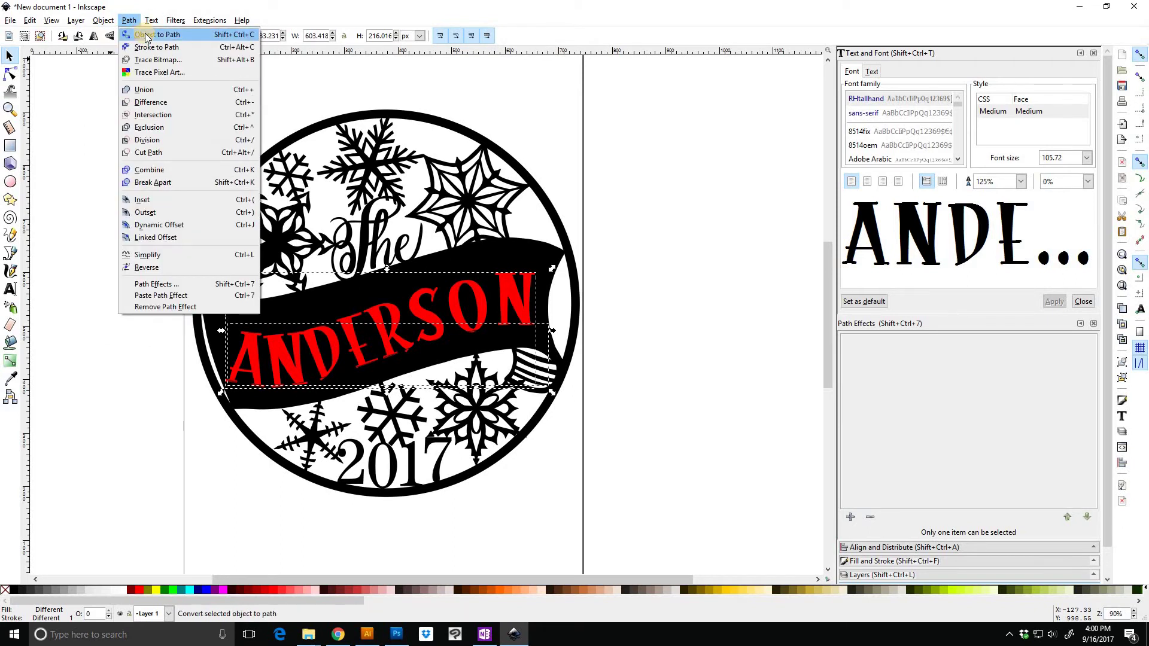
click(146, 37)
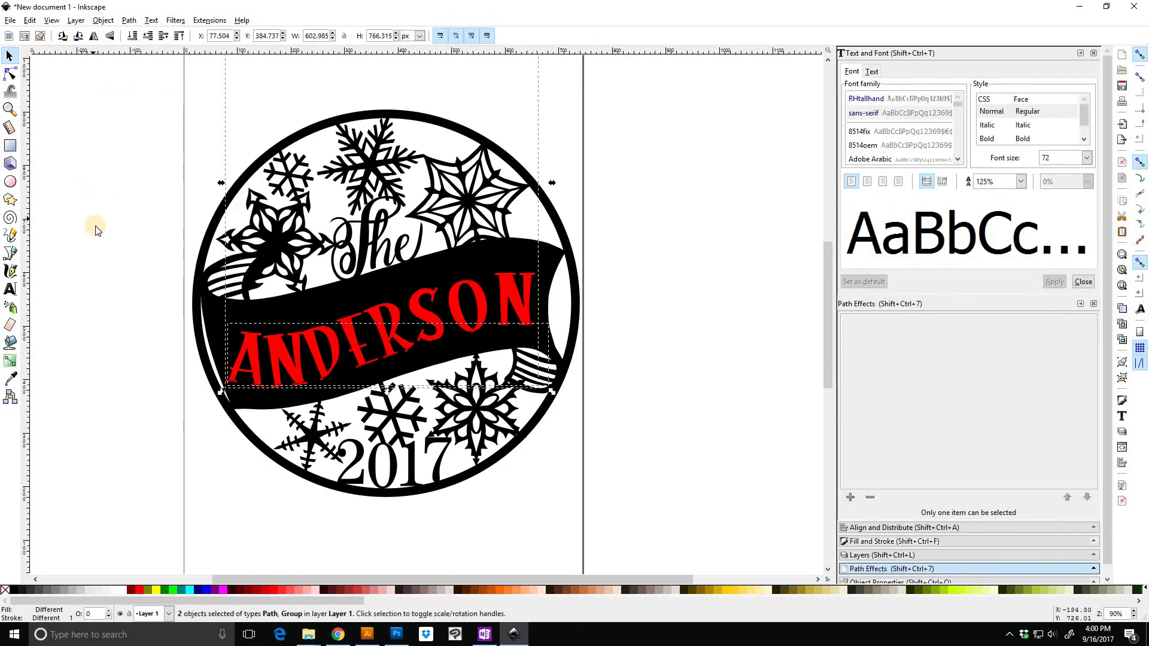
key(Escape)
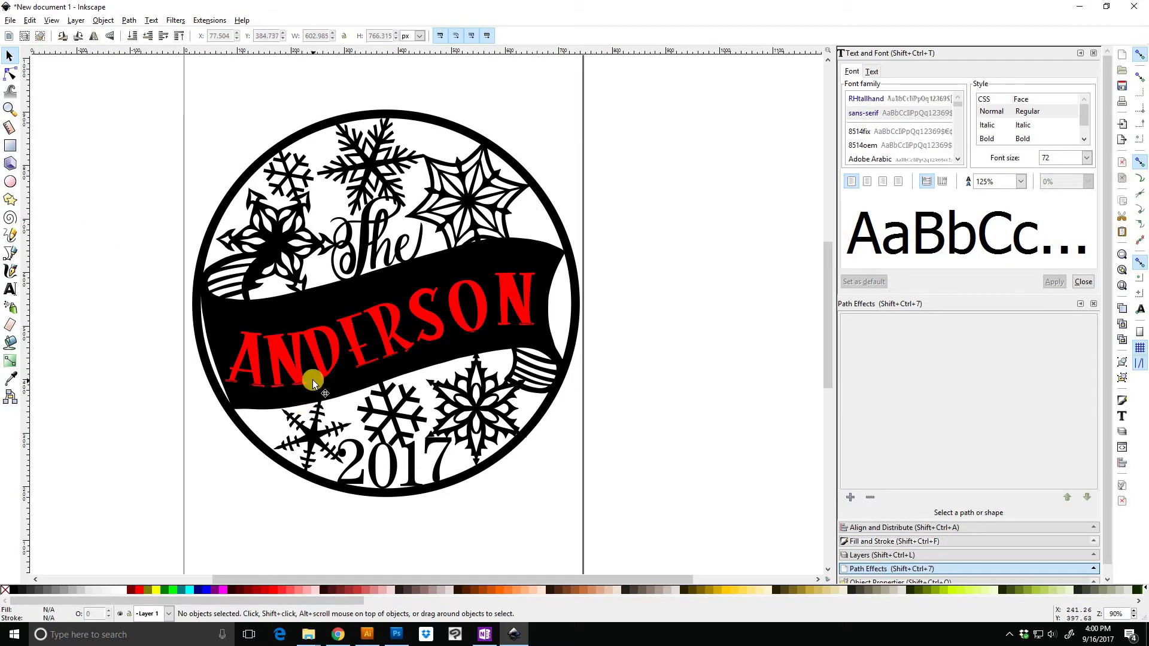
click(311, 378)
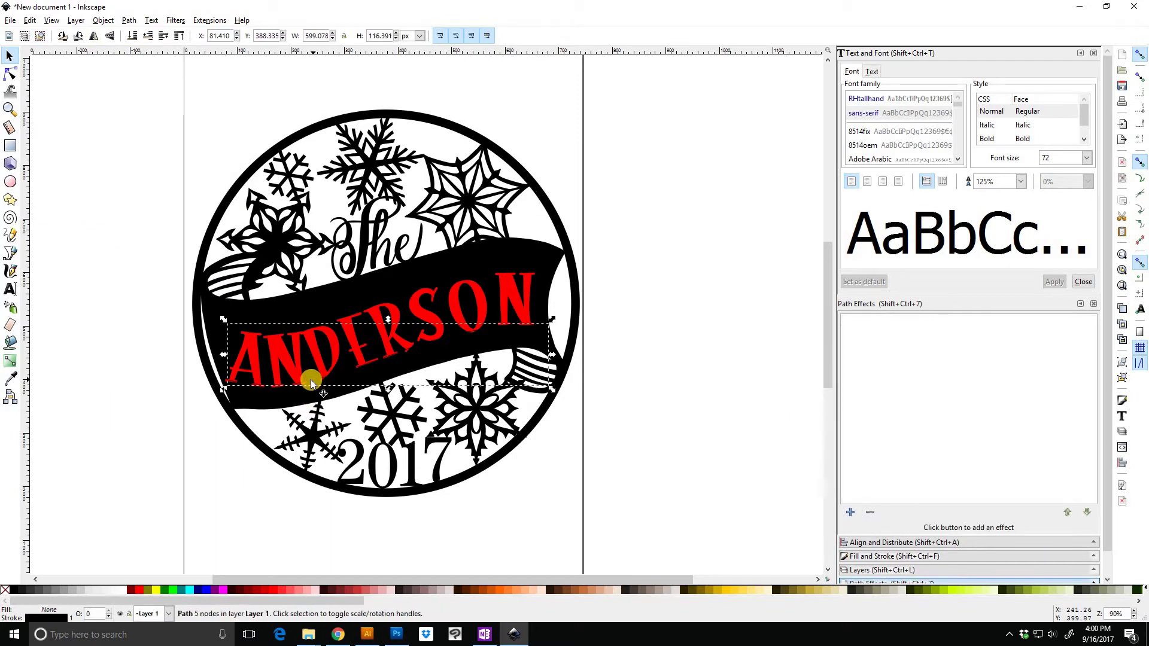
key(Escape)
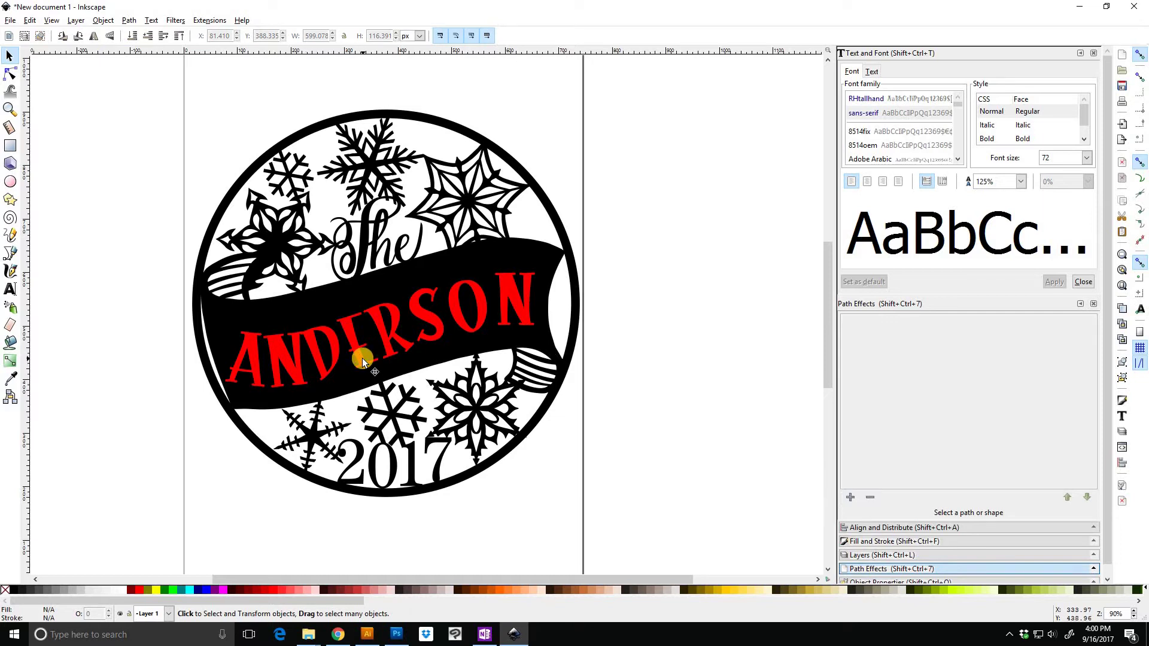
Select the ANDERSON letter group and browse the Edit and Layer menus
click(362, 358)
scroll(363, 360, up, 2)
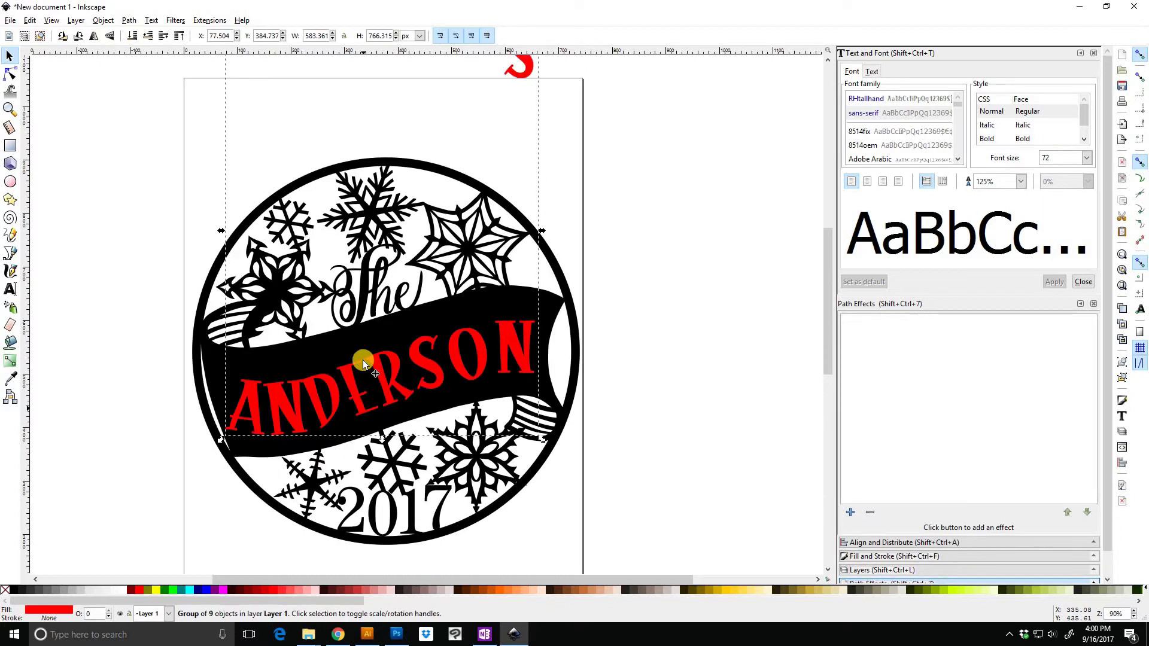
click(512, 75)
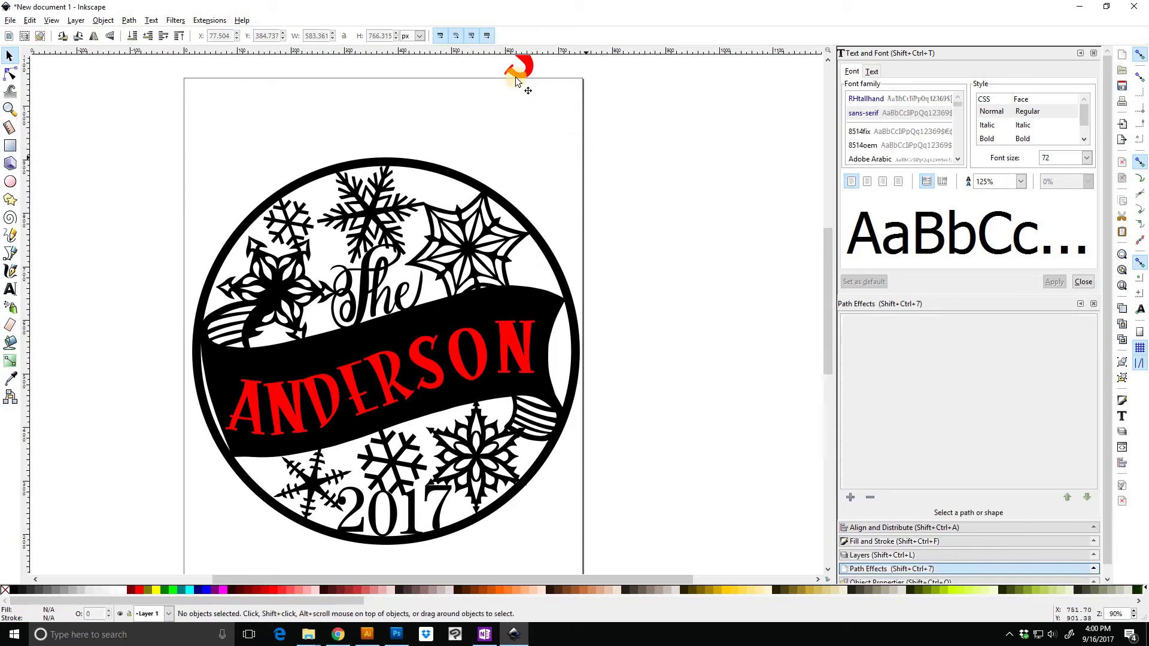
click(501, 117)
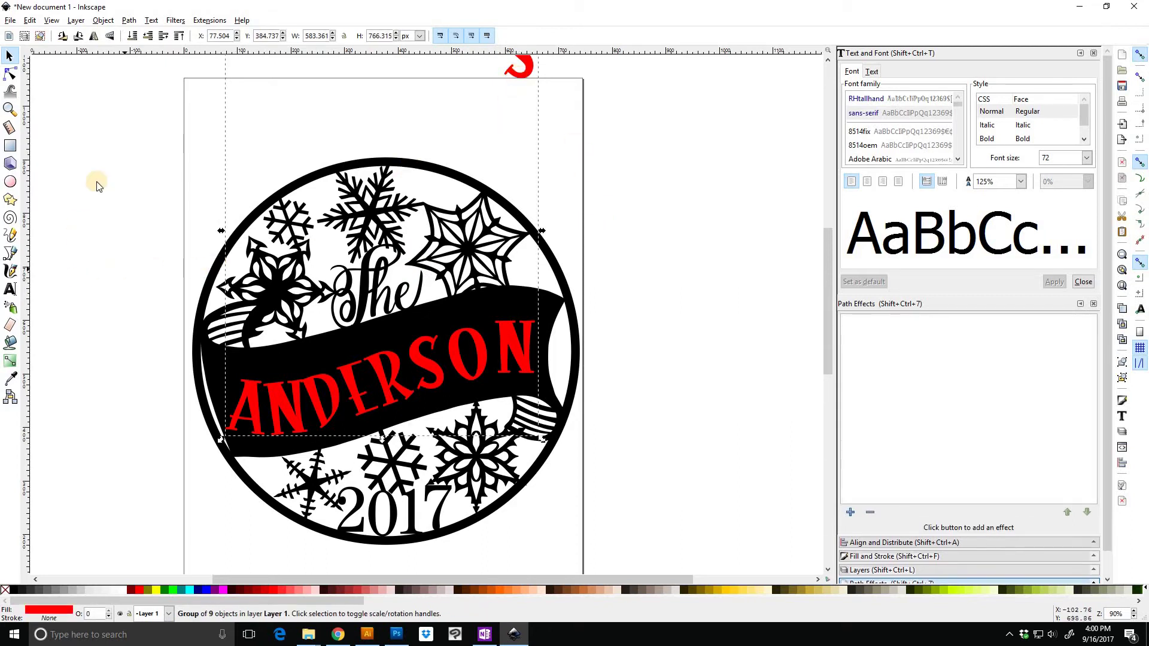
click(31, 21)
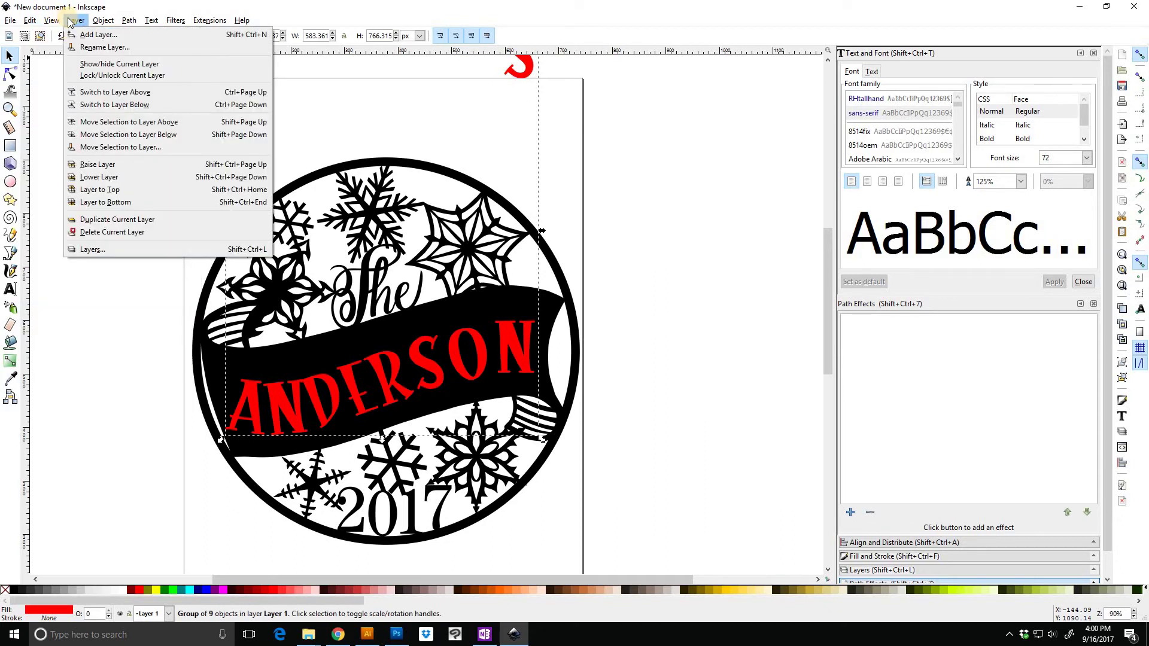
mouse_move(110, 23)
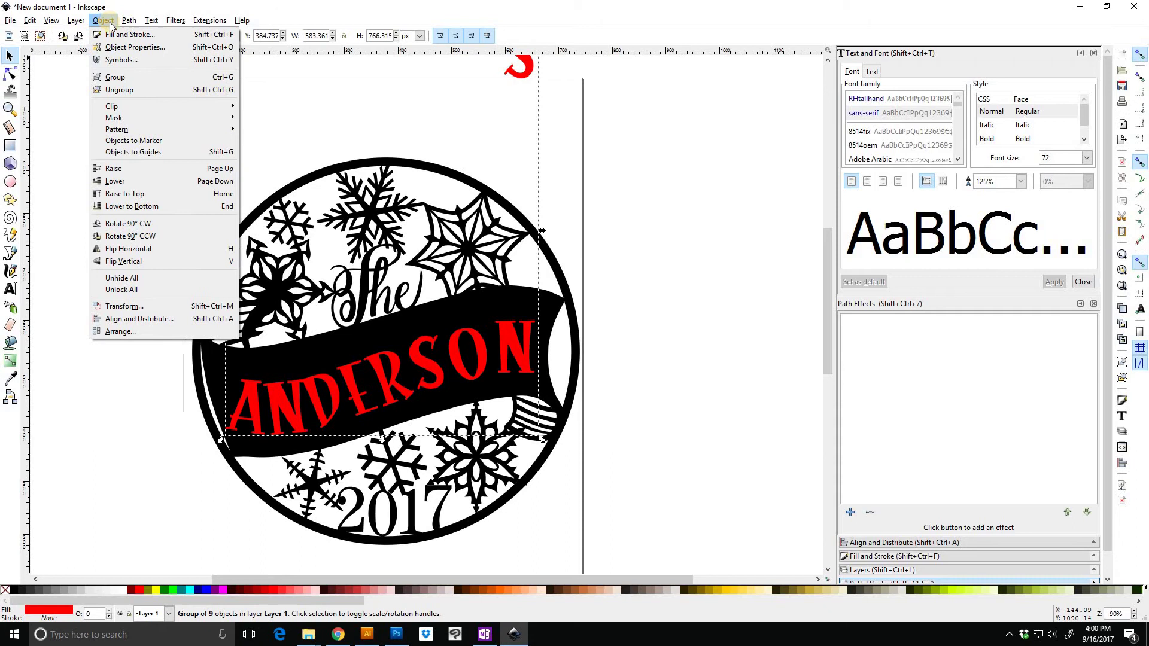
Ungroup the lettering into nine separate letters and move the stray S onto the banner after ANDERSON
click(120, 89)
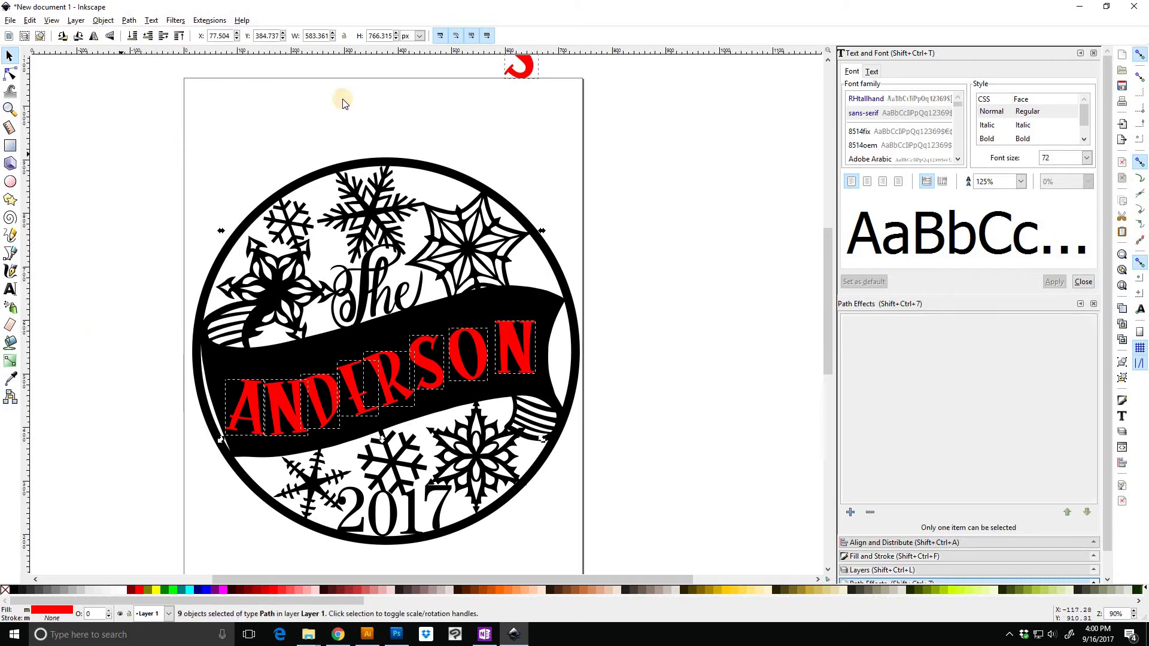
click(529, 105)
drag(563, 320, 562, 361)
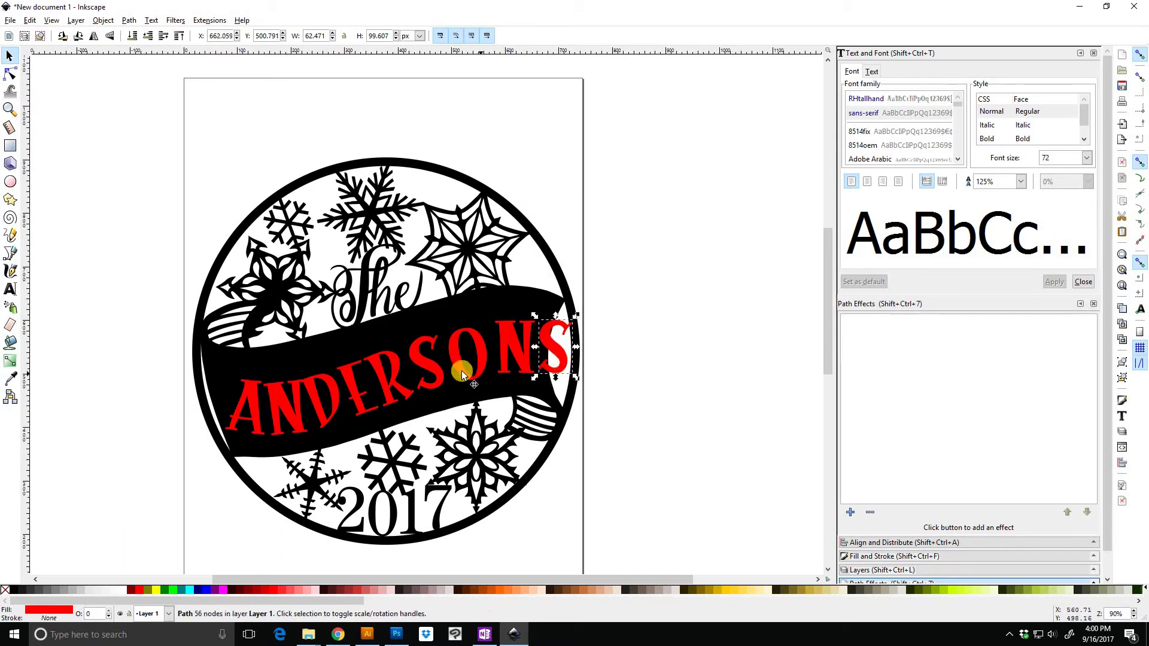
Shift the letters D, E, R, S, O, N and the final S slightly right
click(339, 395)
shift+click(386, 388)
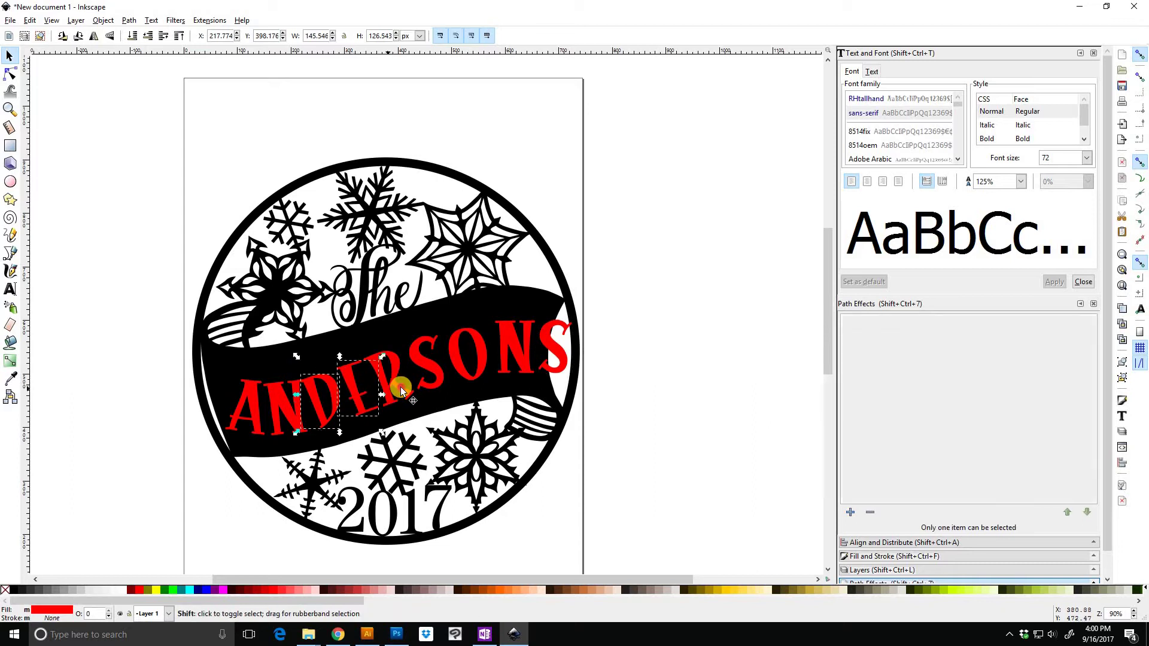
shift+click(400, 386)
shift+click(439, 369)
shift+click(469, 364)
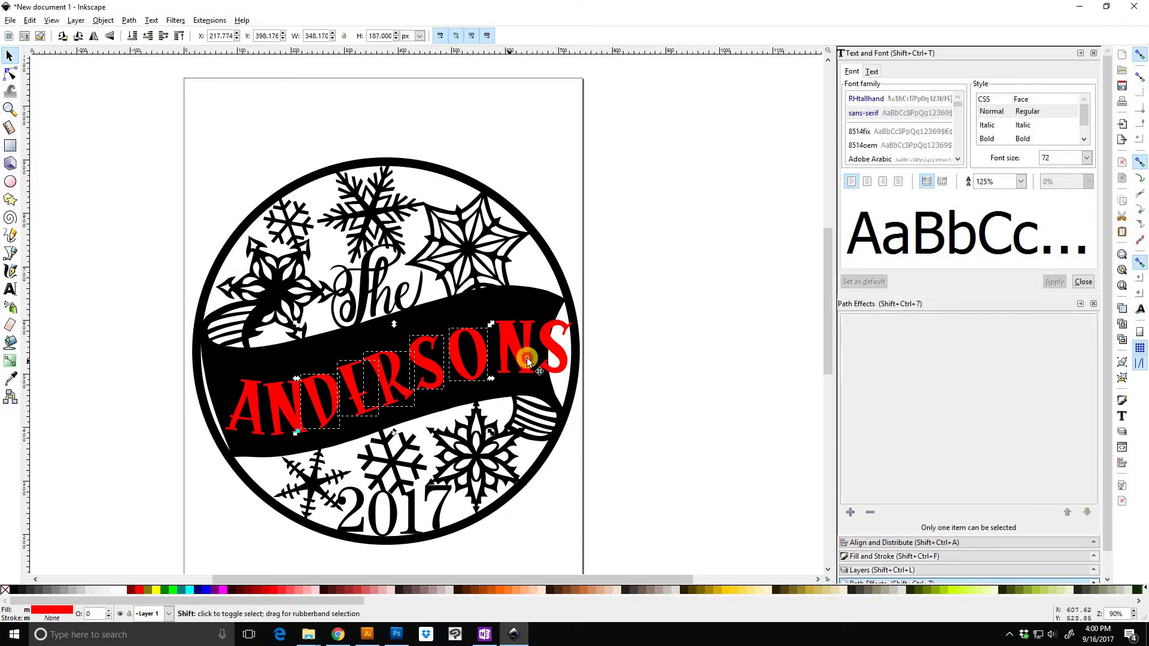
shift+click(527, 357)
shift+click(525, 361)
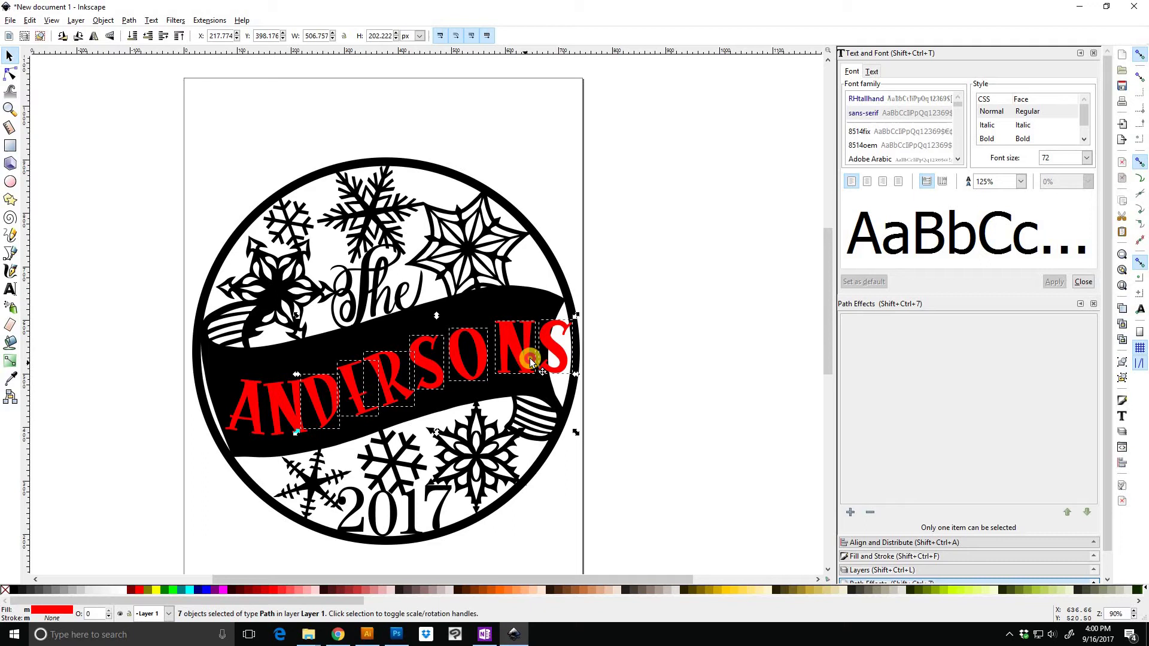
drag(528, 356, 531, 358)
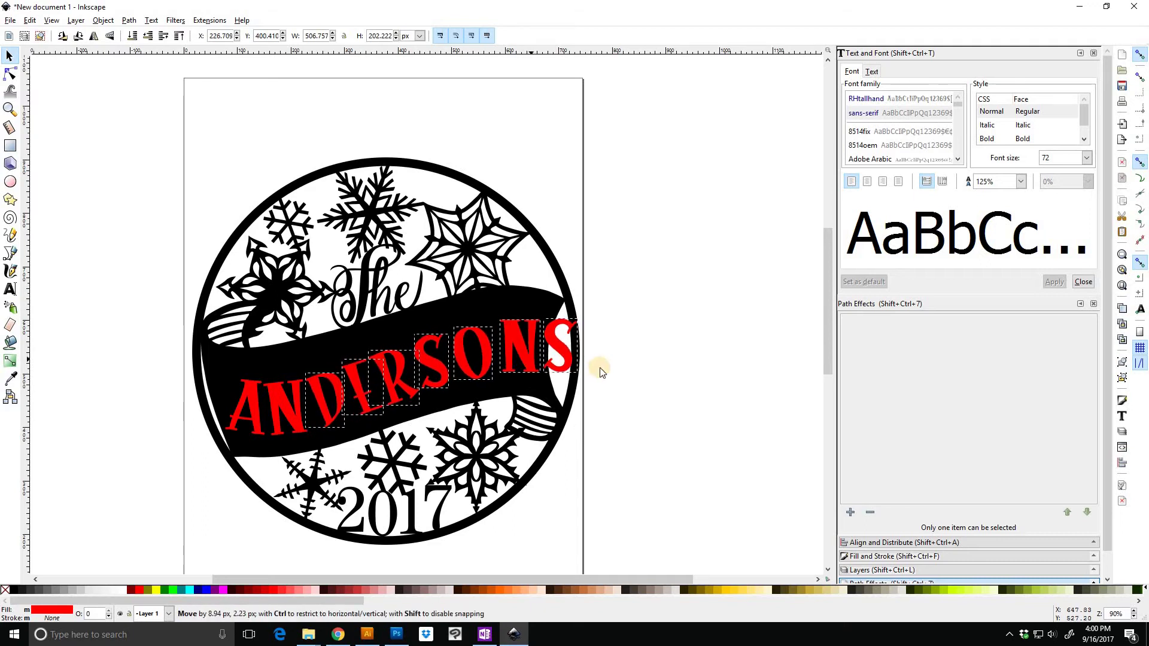
key(Escape)
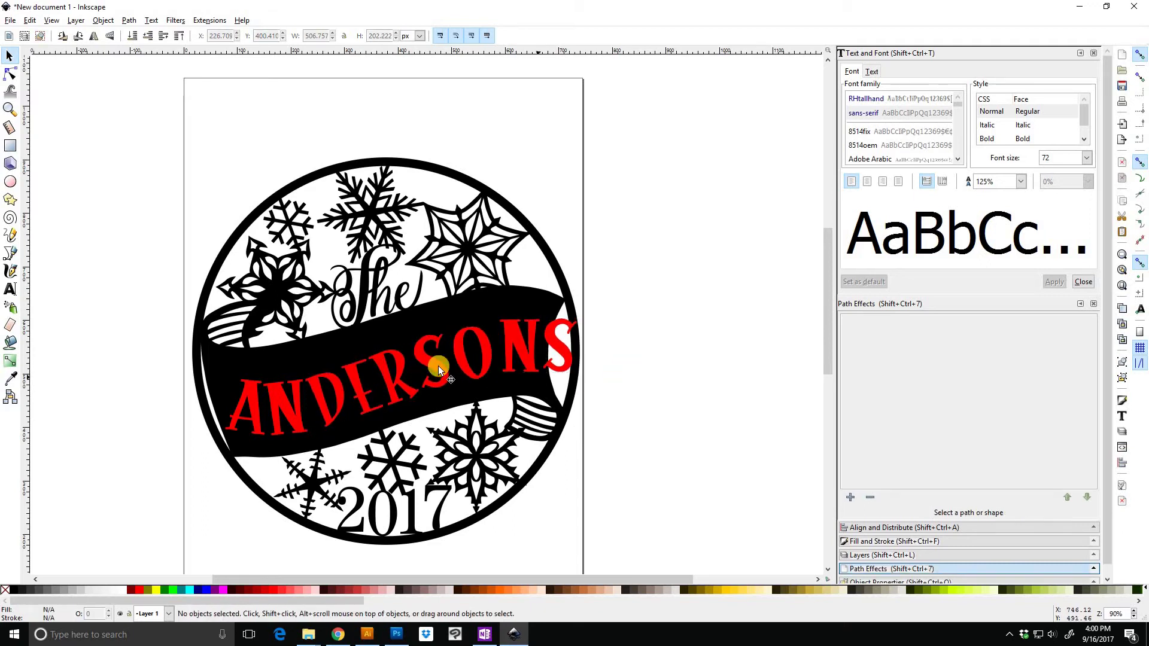
Nudge the O slightly to even out the spacing around the middle S
click(442, 369)
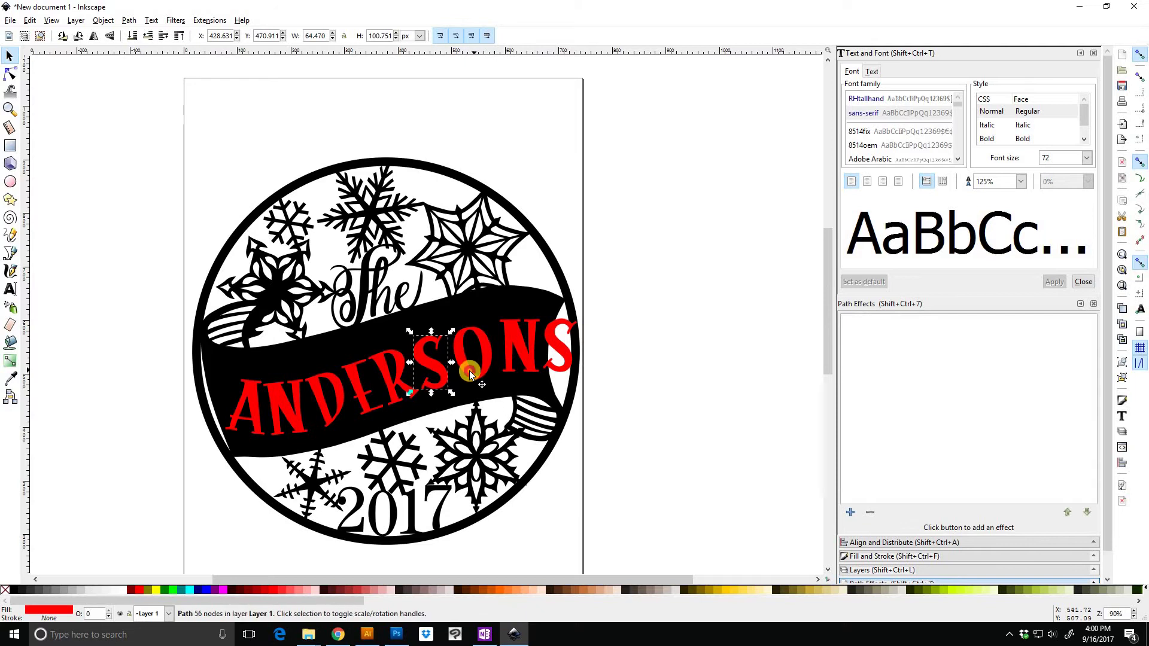
drag(465, 372, 529, 359)
click(517, 359)
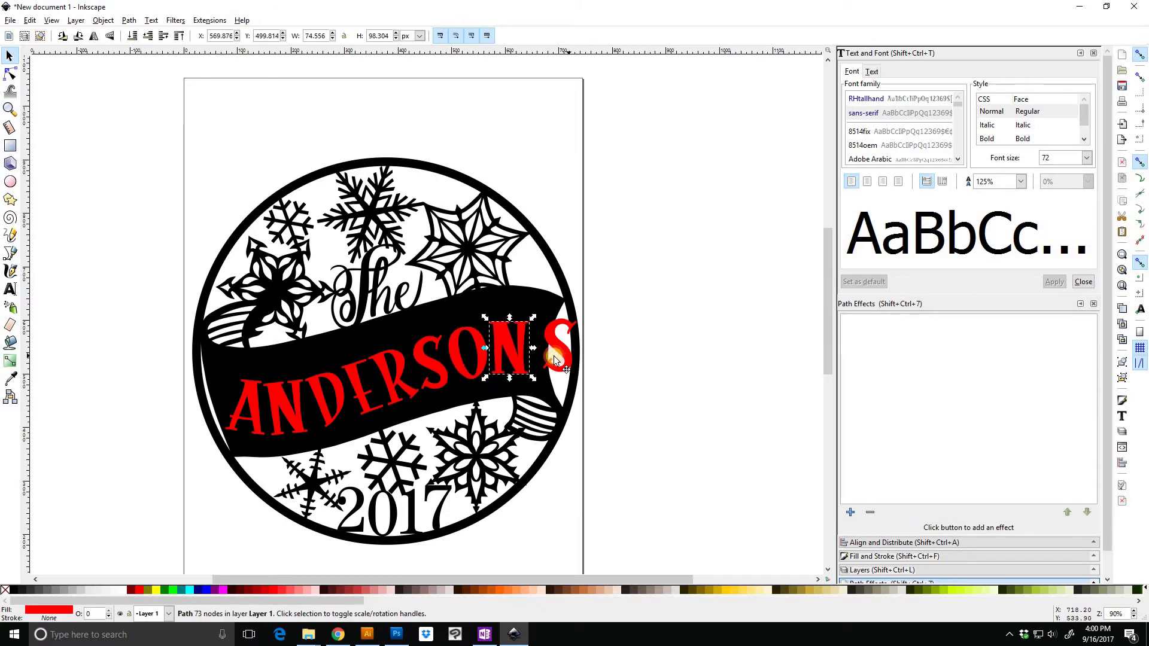
Select all ANDERSONS letters, working from the final S back to the first A
click(554, 358)
shift+click(517, 359)
shift+click(468, 359)
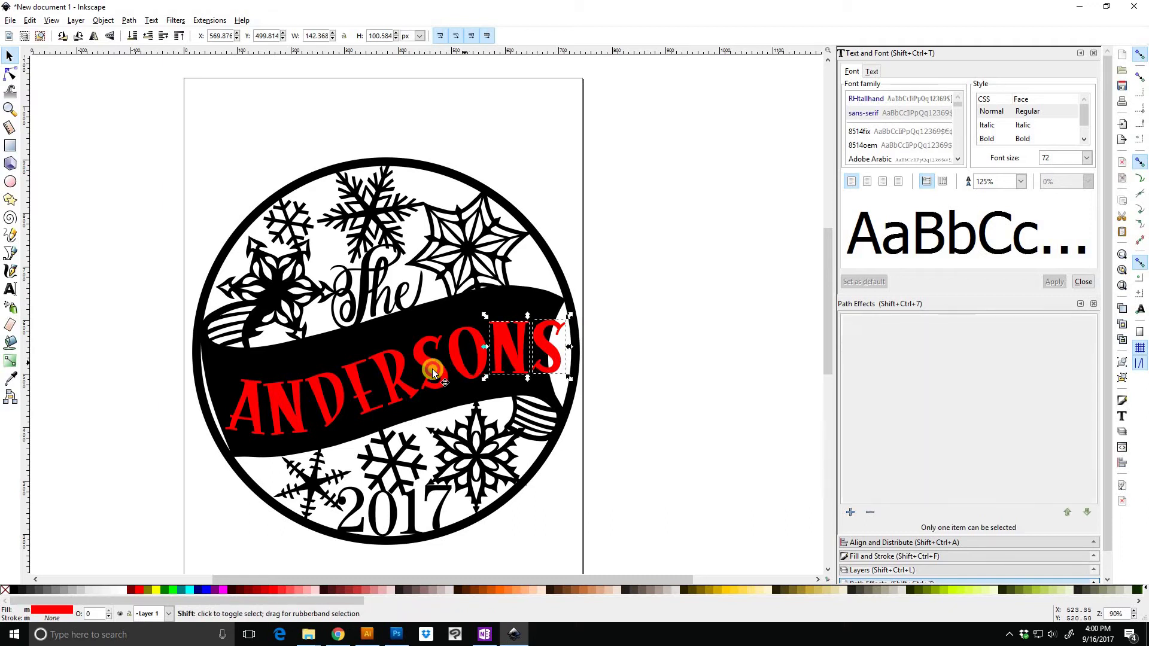
shift+click(431, 367)
shift+click(386, 383)
shift+click(359, 390)
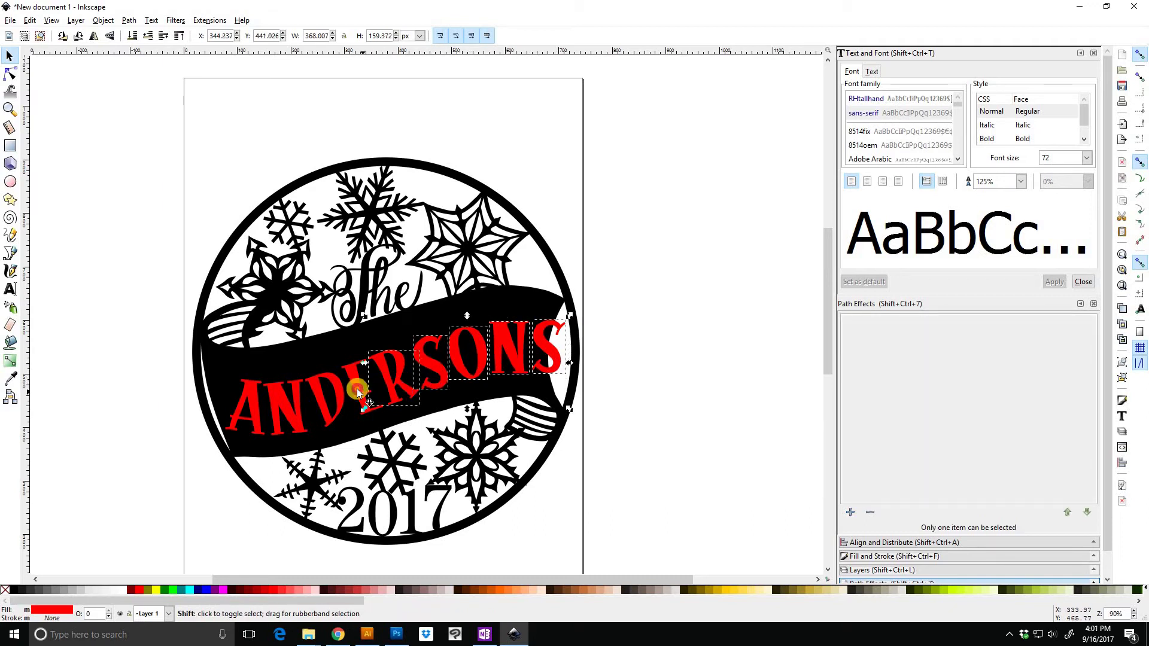
shift+click(331, 404)
shift+click(293, 407)
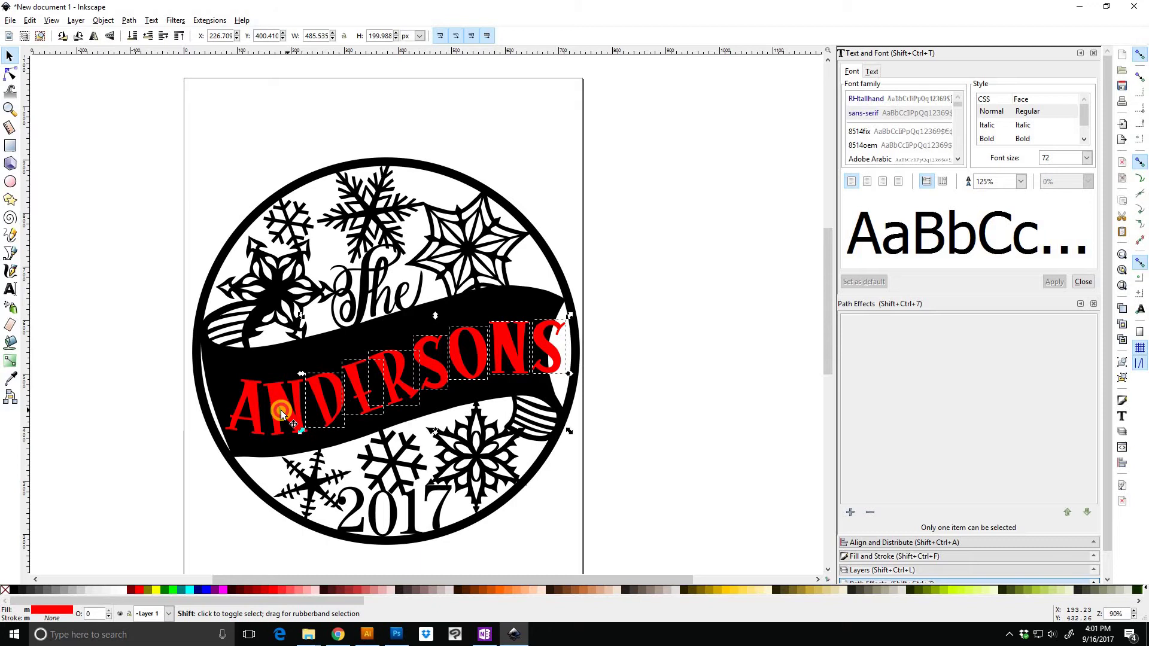
shift+click(264, 413)
shift+click(246, 407)
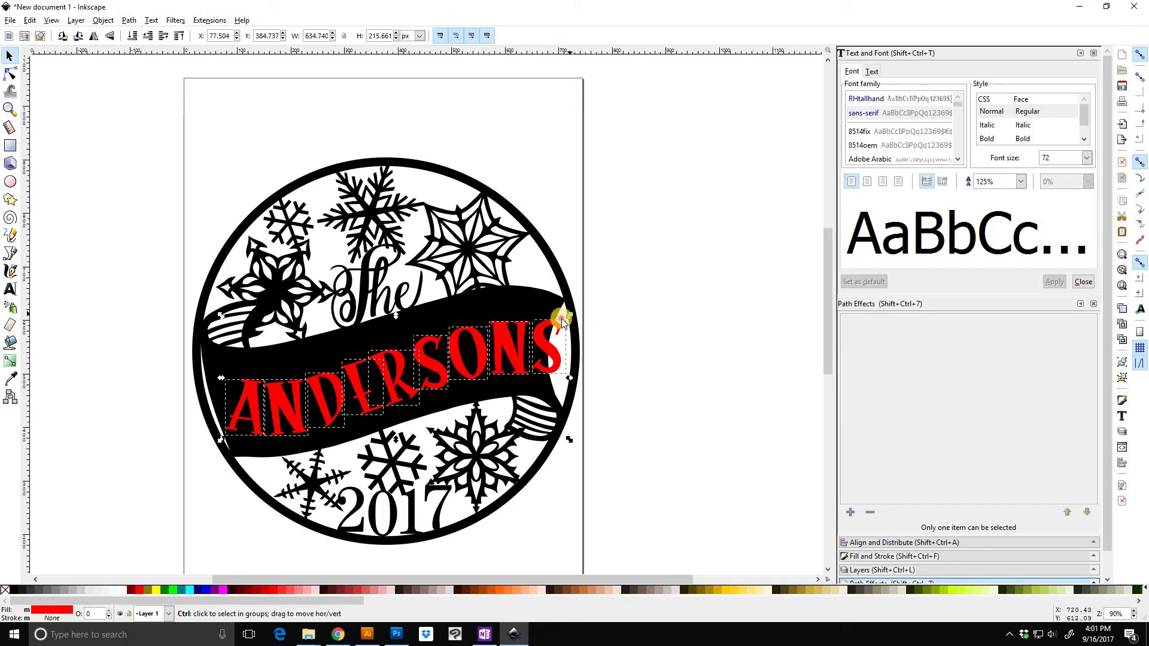
Scale all ANDERSONS letters down slightly and shift them up within the banner
drag(569, 315, 553, 323)
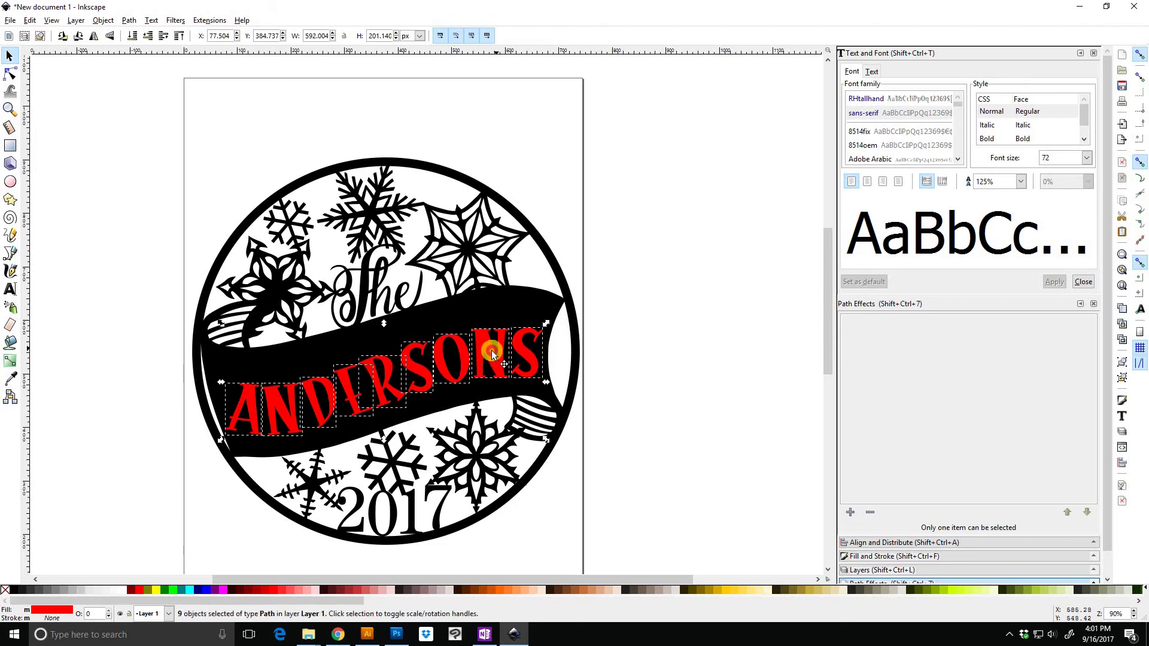
drag(492, 348, 484, 350)
click(249, 387)
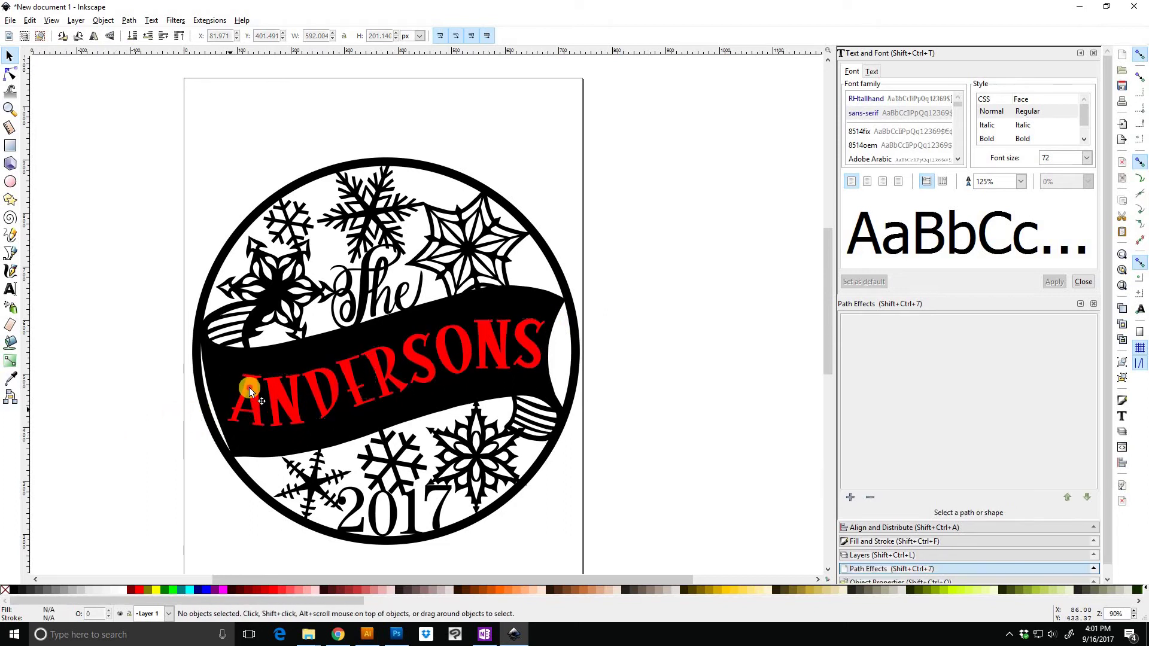
Rotate the first A to follow the banner's curve and select the whole design
click(249, 386)
click(249, 387)
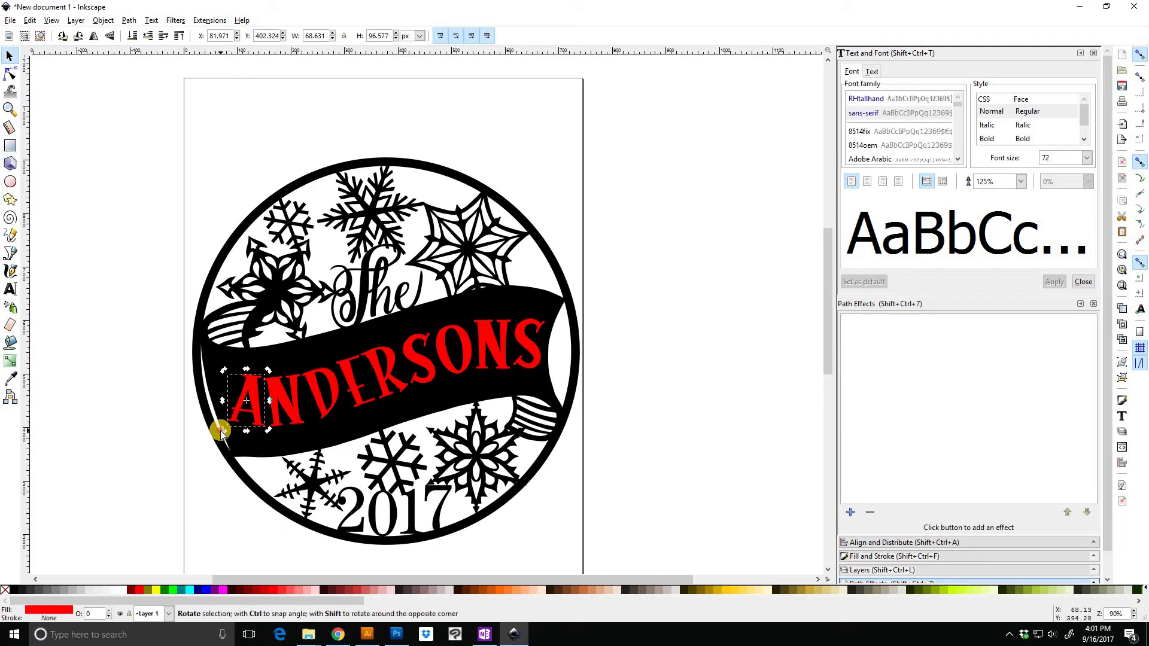
drag(226, 436, 247, 400)
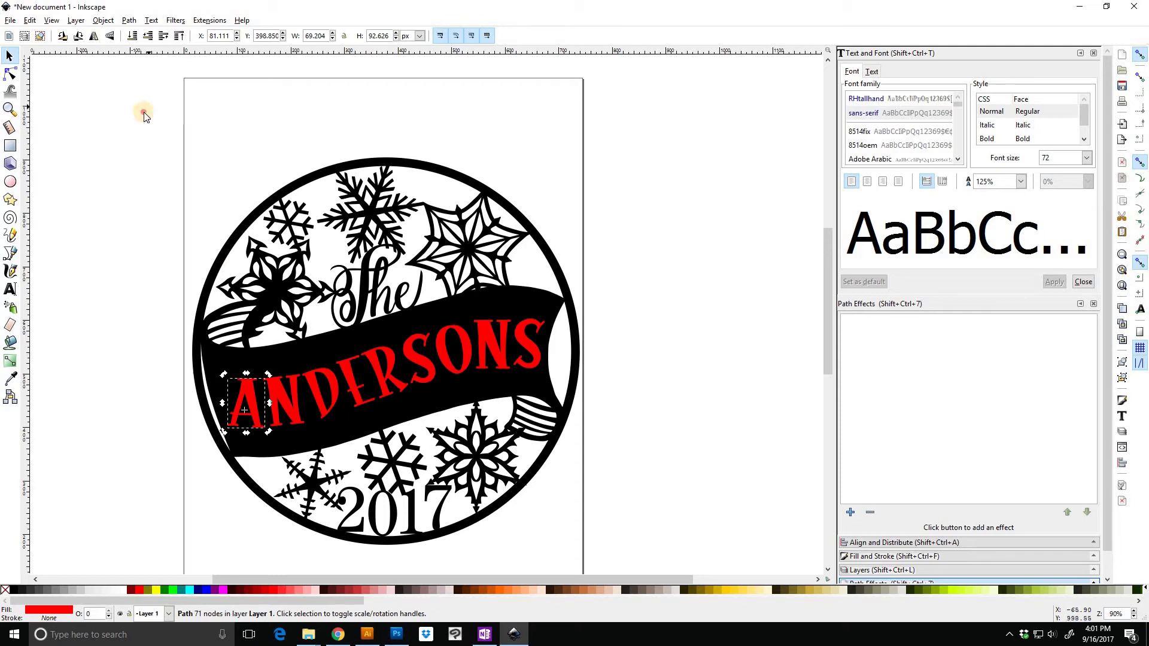
drag(144, 112, 628, 536)
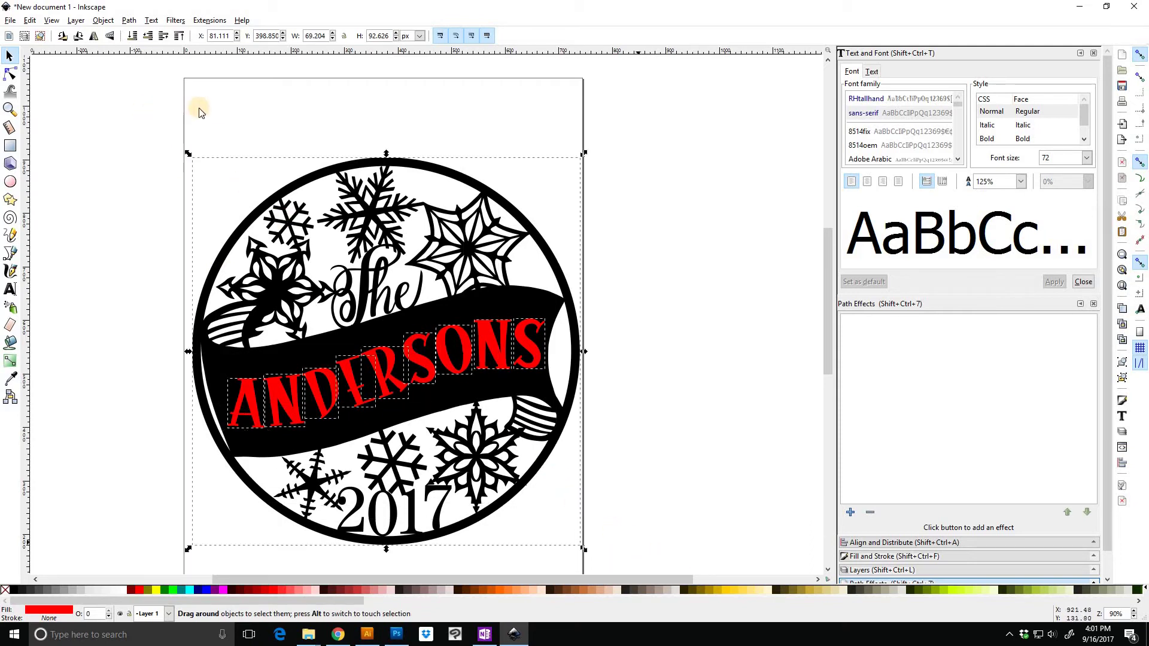
Apply Path > Exclusion to cut ANDERSONS out of the banner as one 2248-node path
click(130, 20)
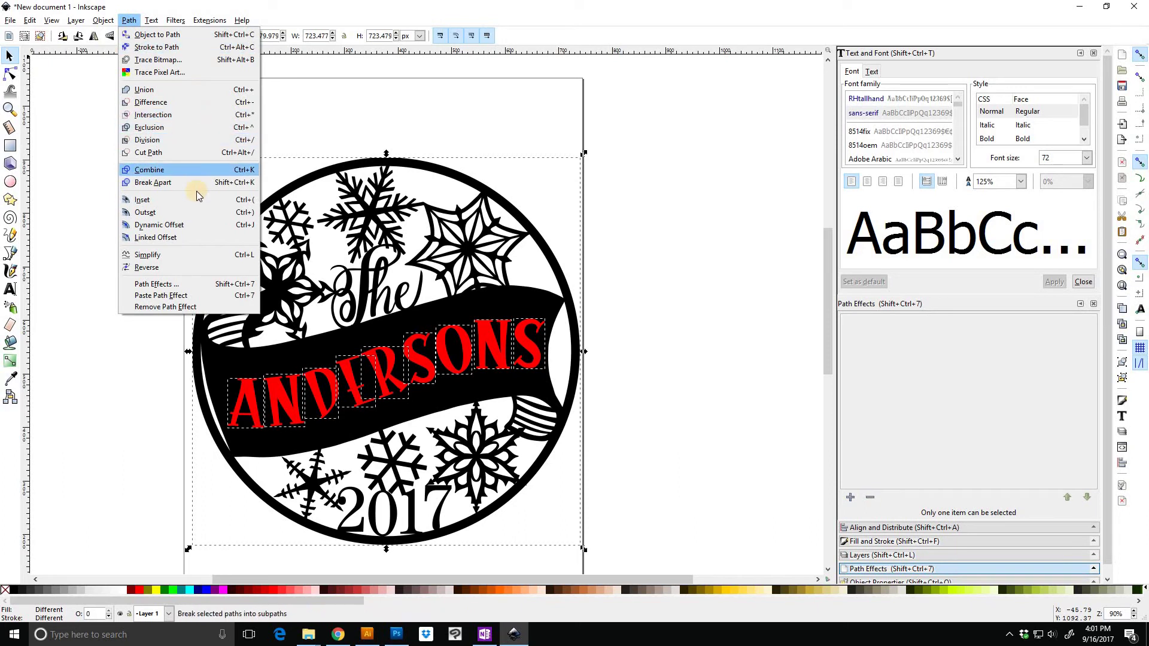
click(168, 129)
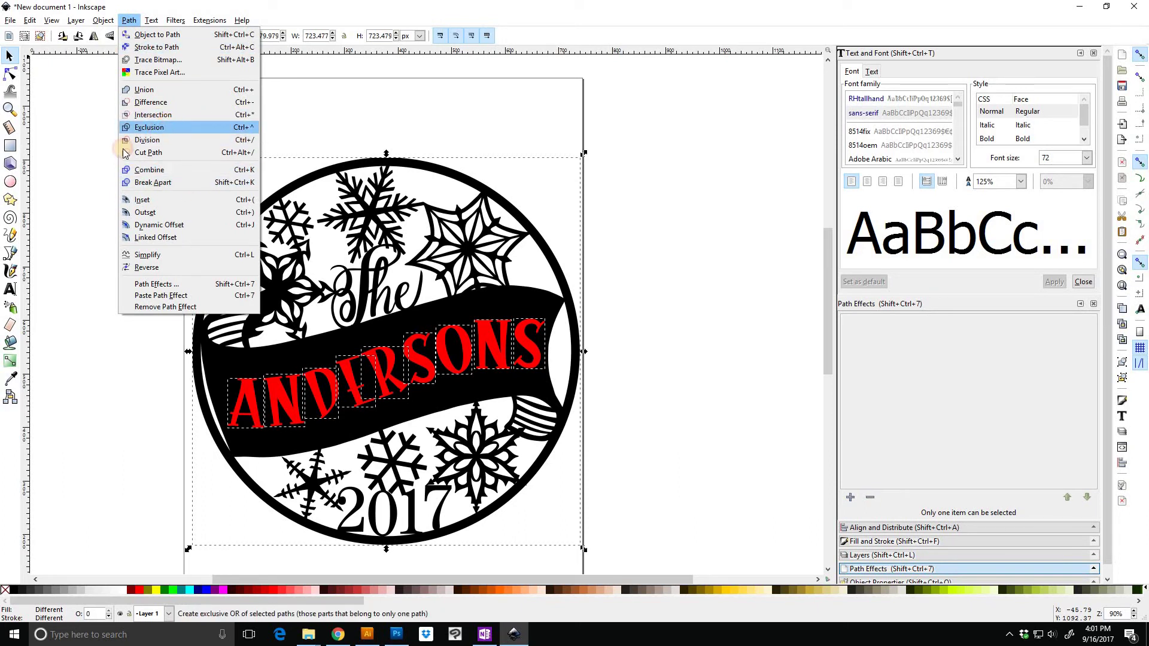
click(97, 189)
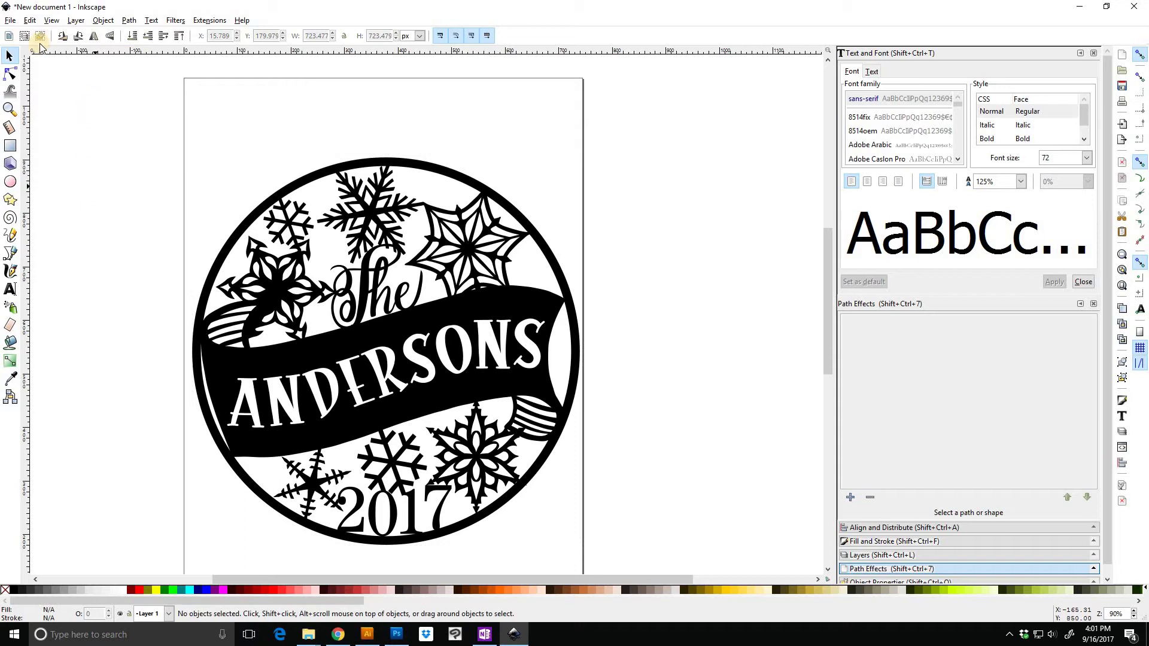
click(62, 21)
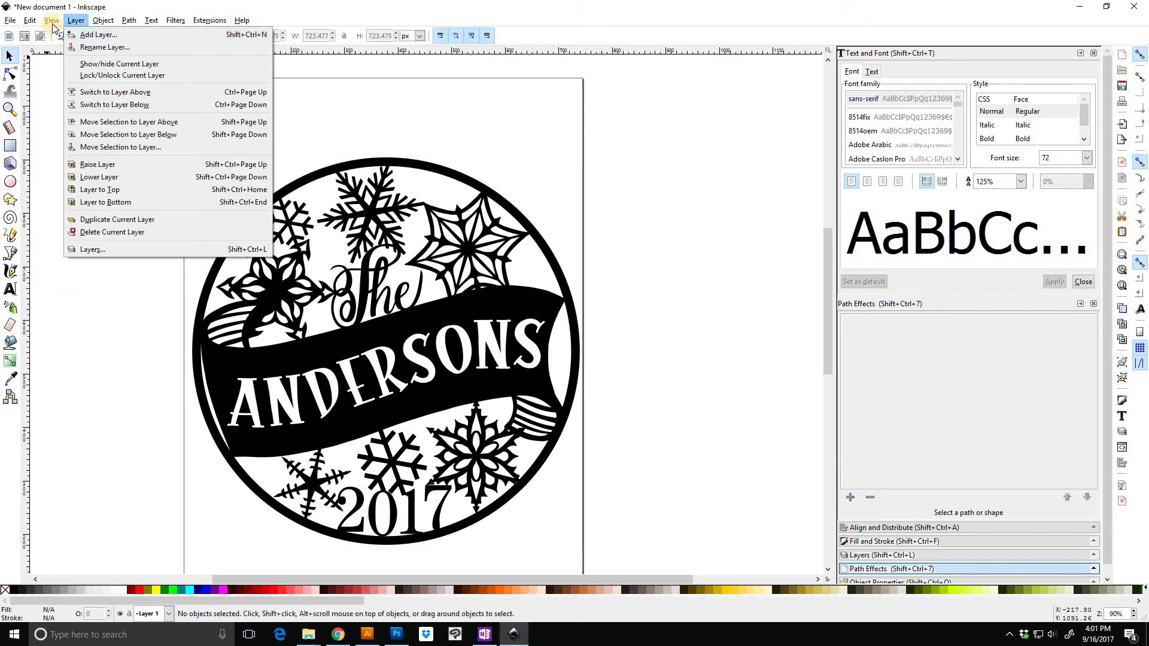
mouse_move(66, 46)
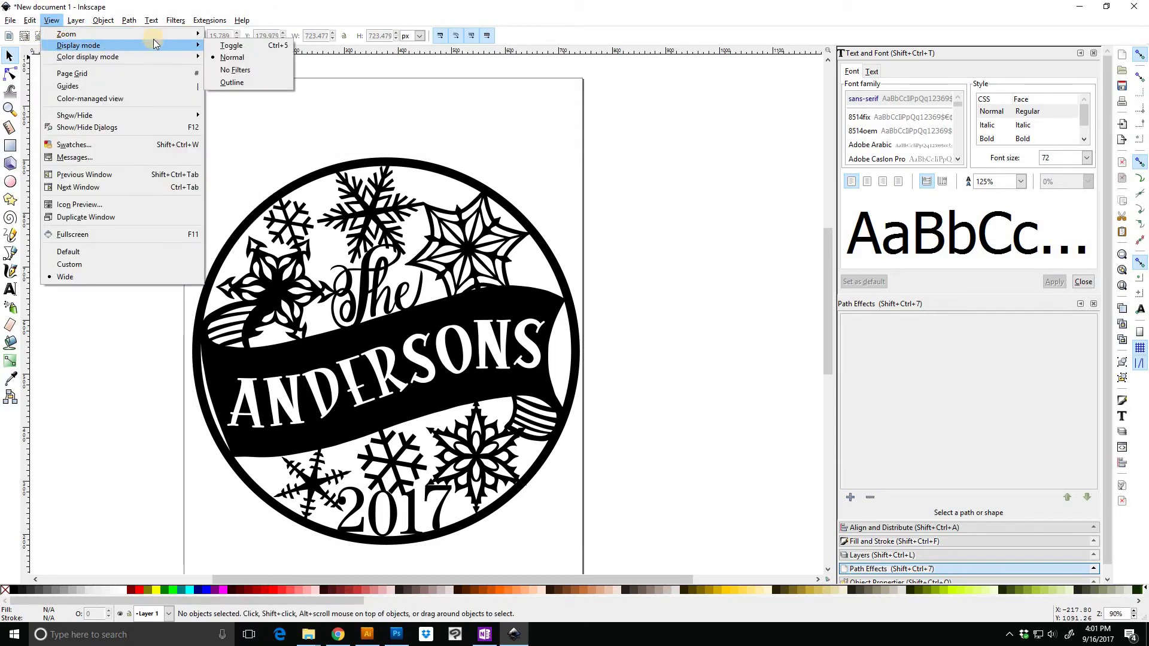
click(233, 83)
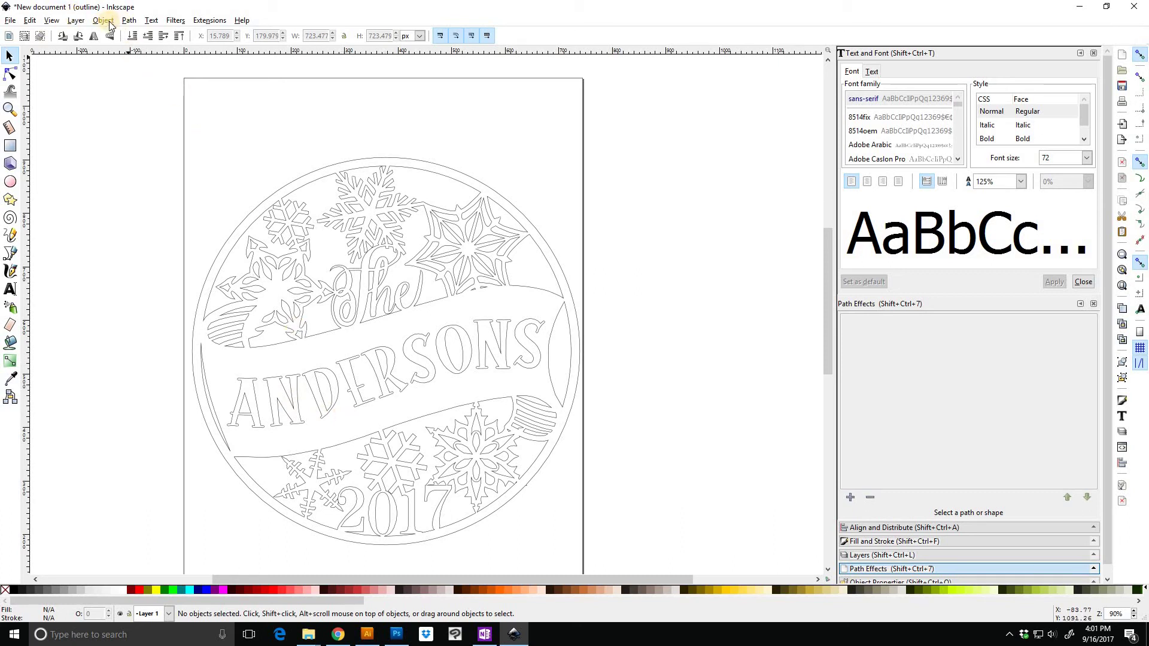
click(51, 21)
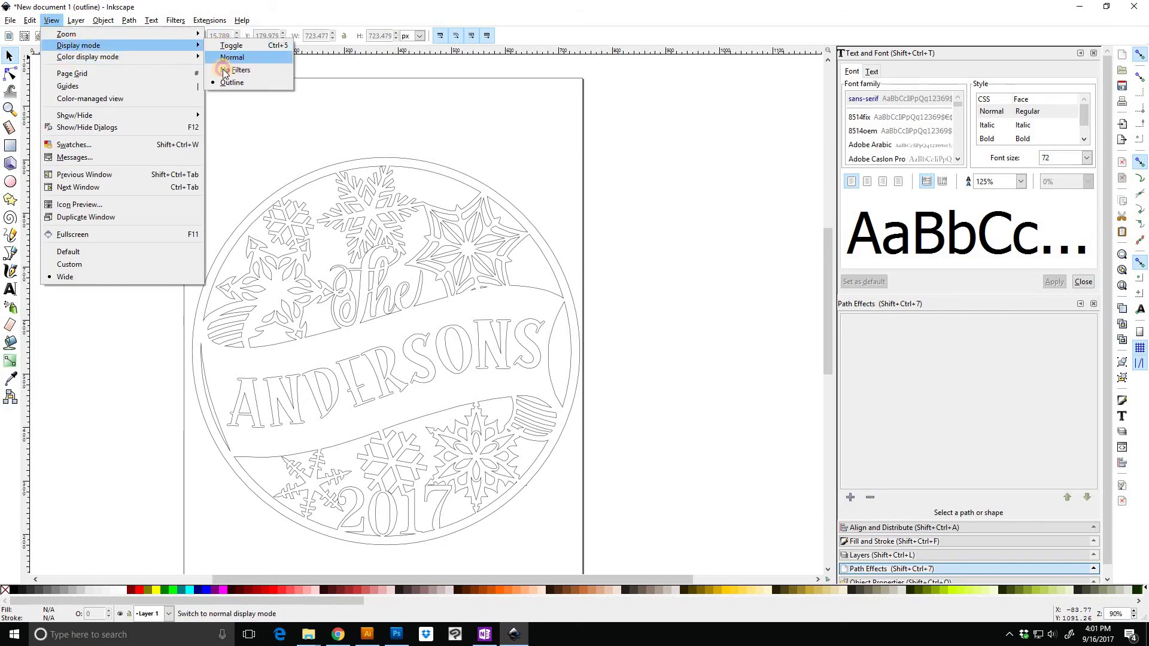
click(230, 46)
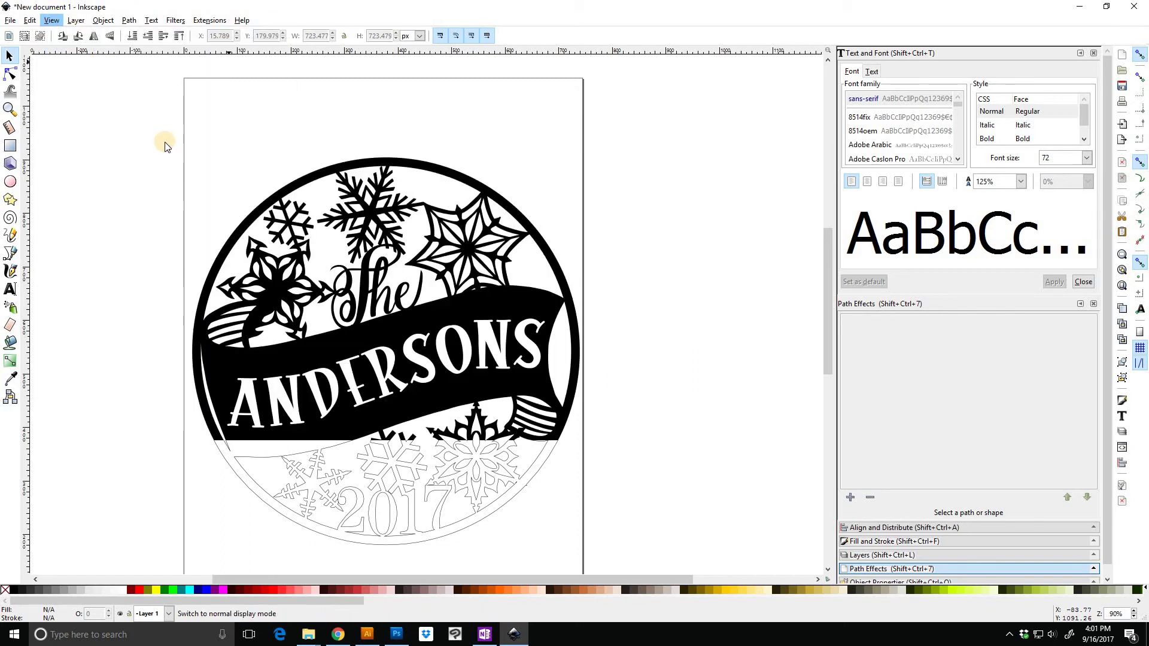
click(9, 20)
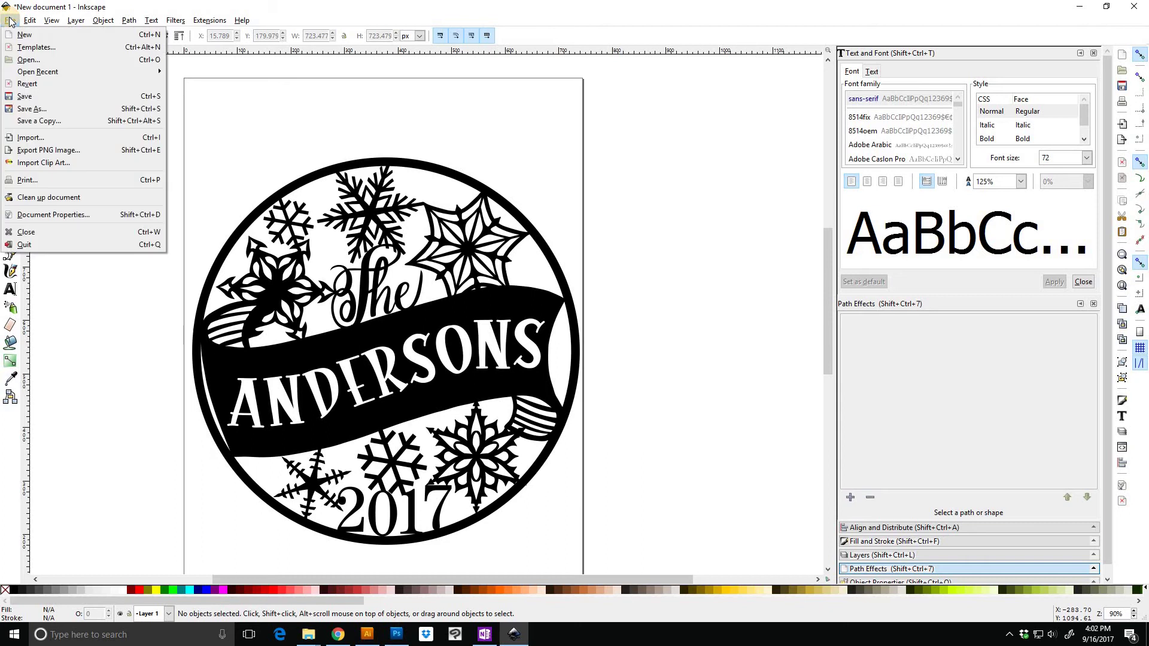
click(49, 106)
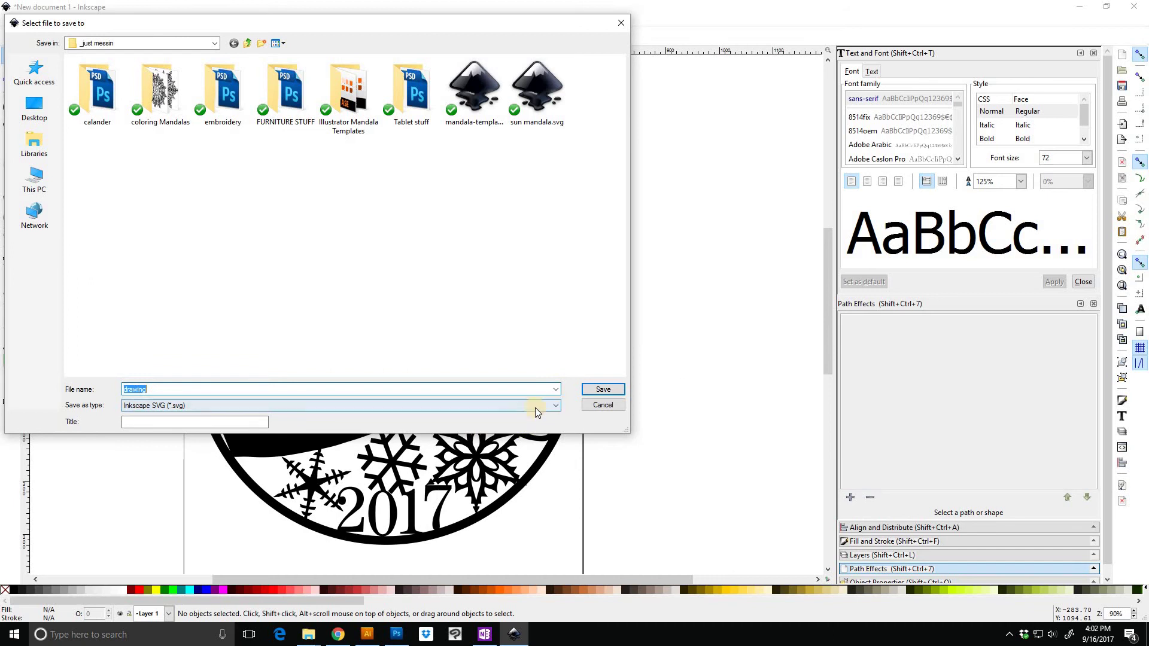
click(555, 406)
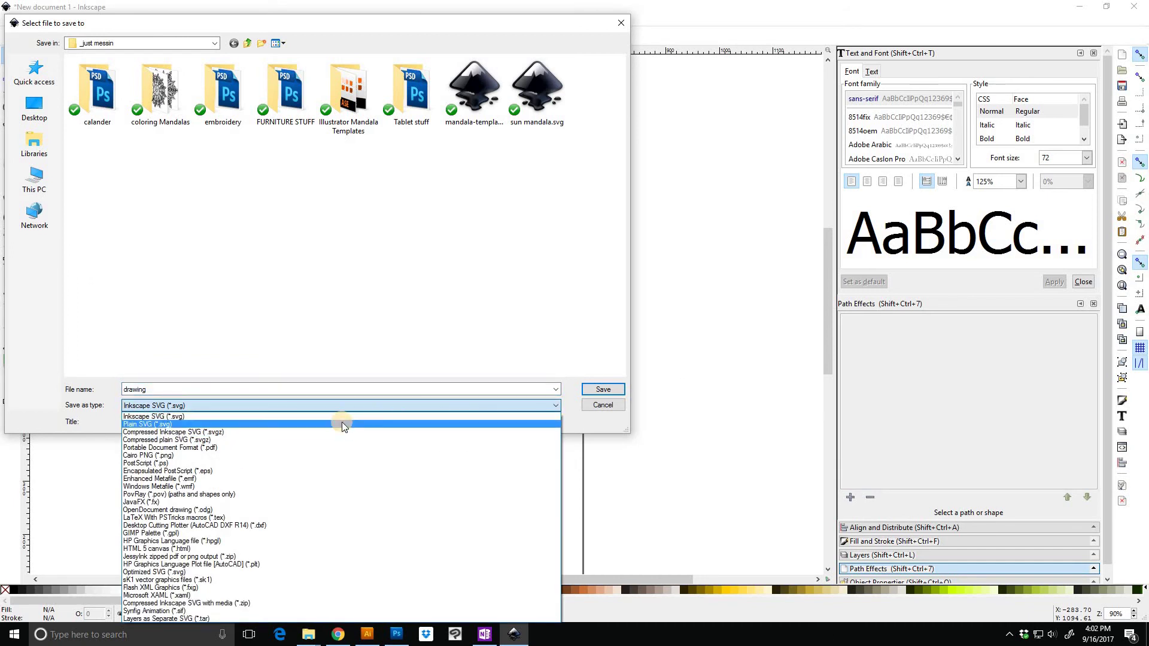
click(371, 333)
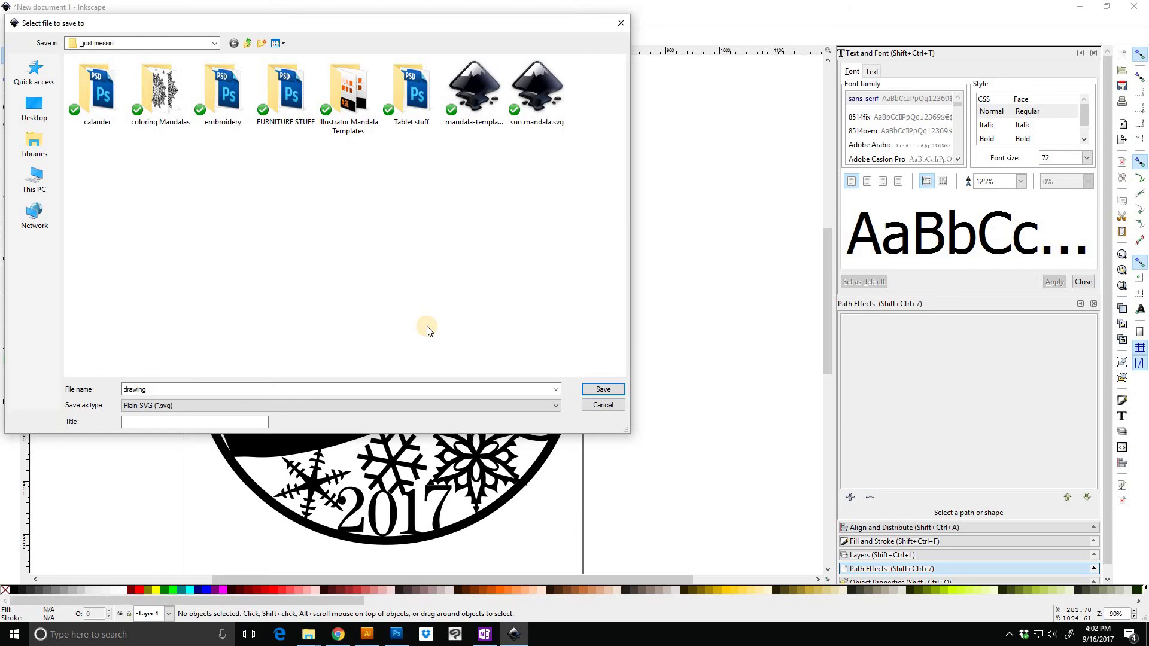
click(555, 407)
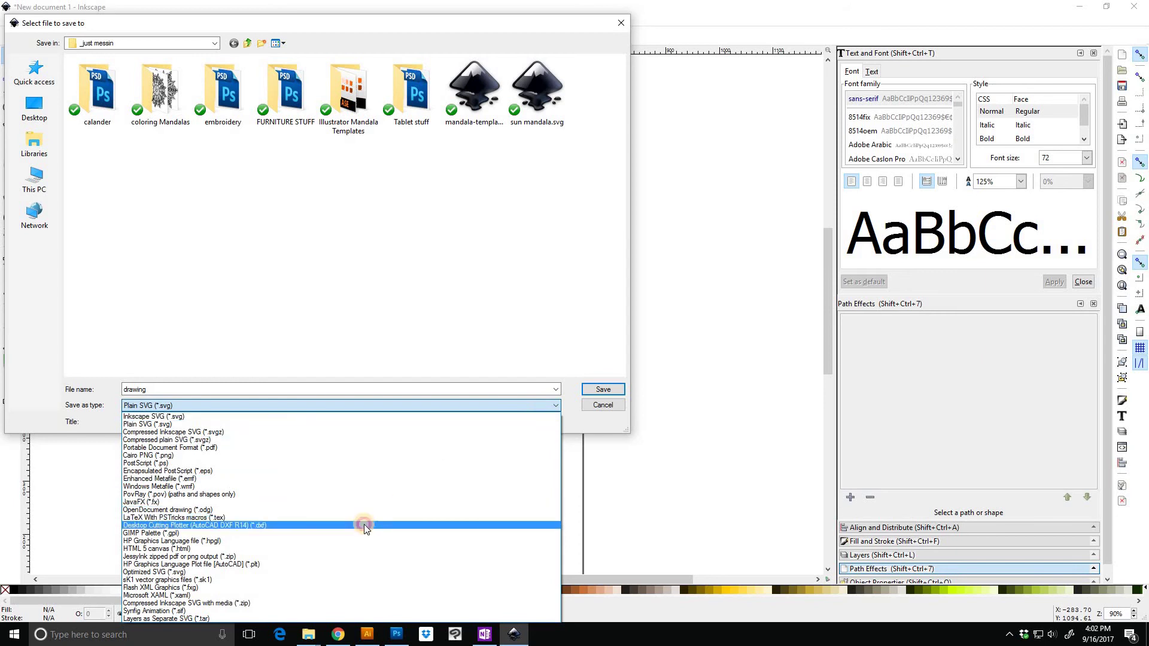
click(364, 525)
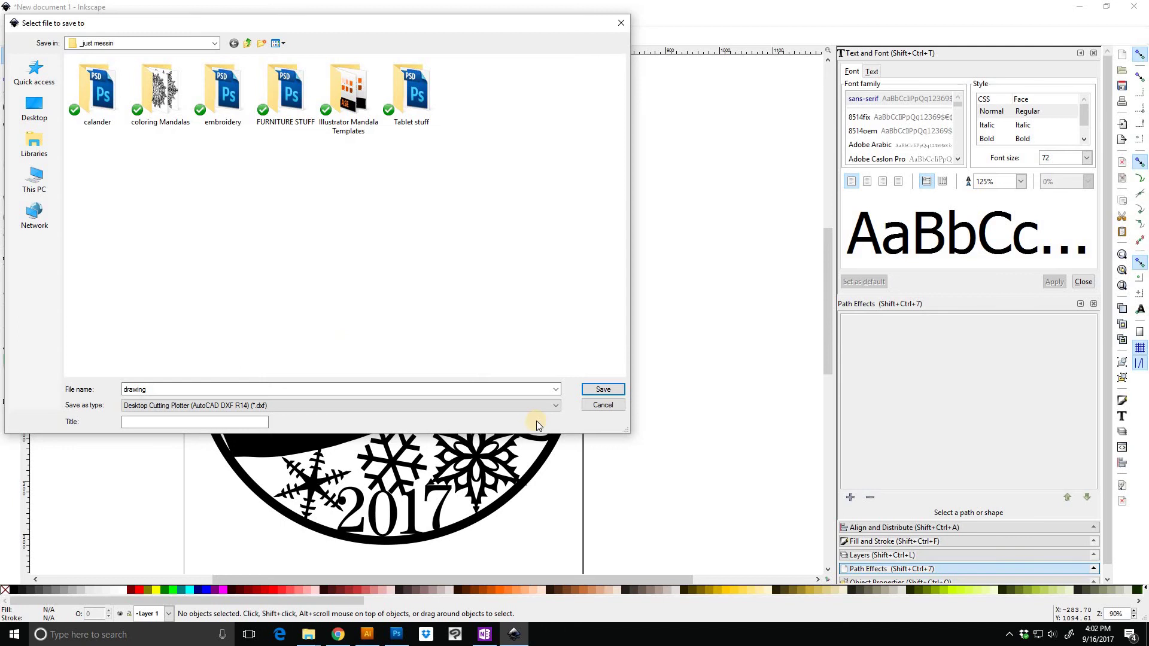
click(556, 405)
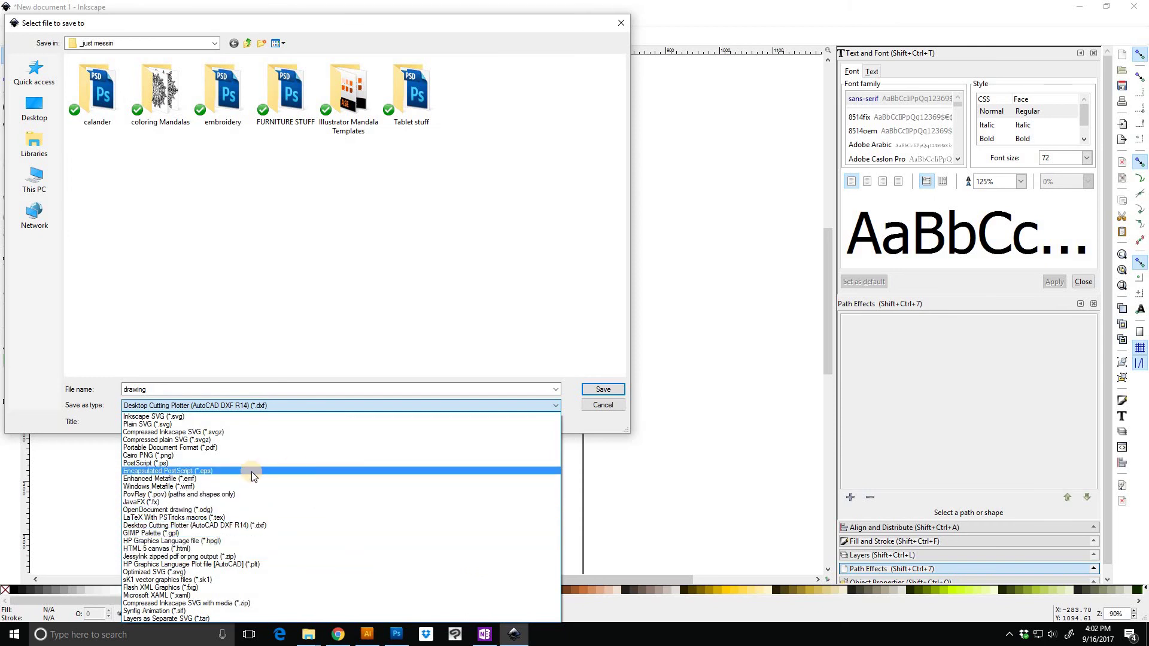
click(332, 471)
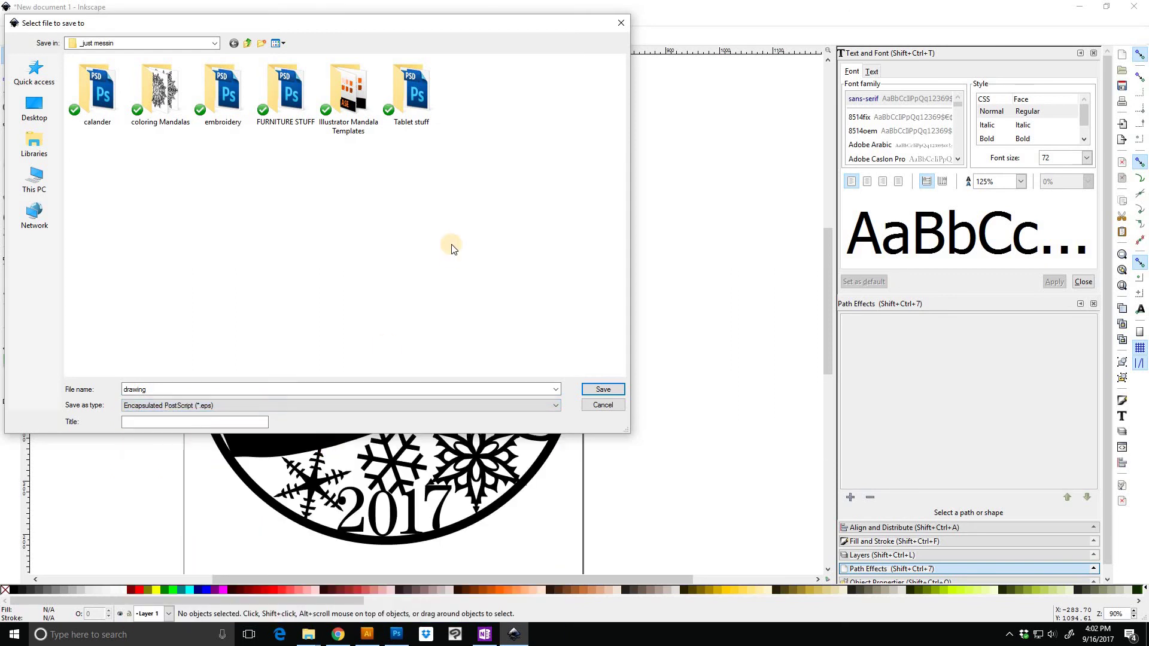
click(602, 405)
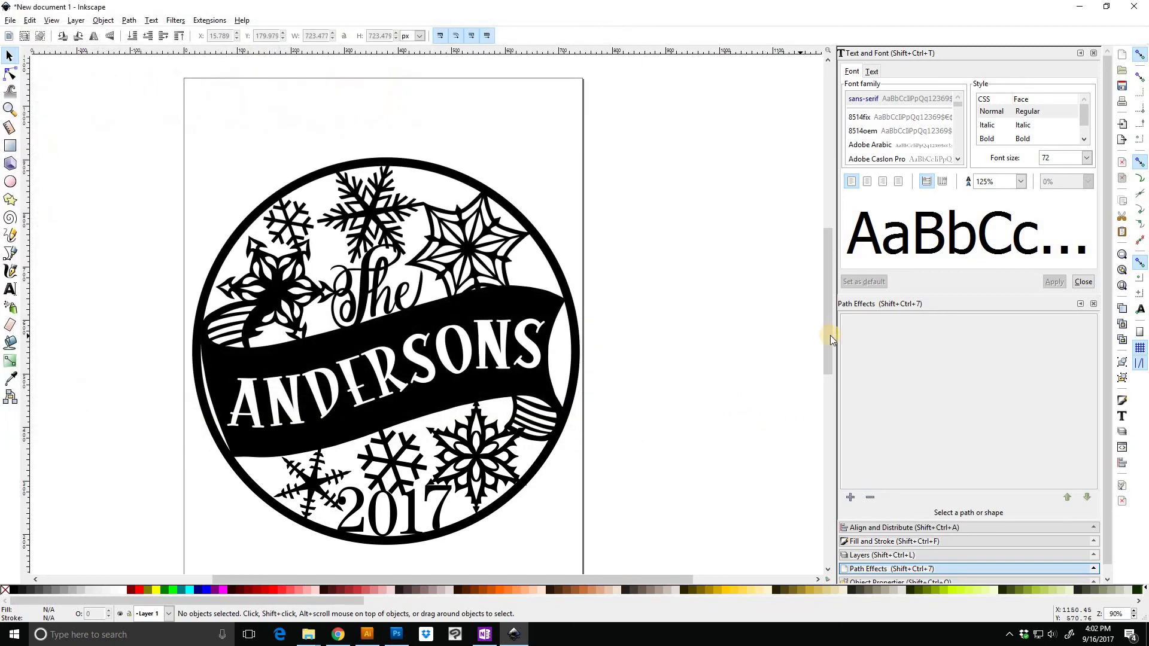
drag(828, 339, 828, 352)
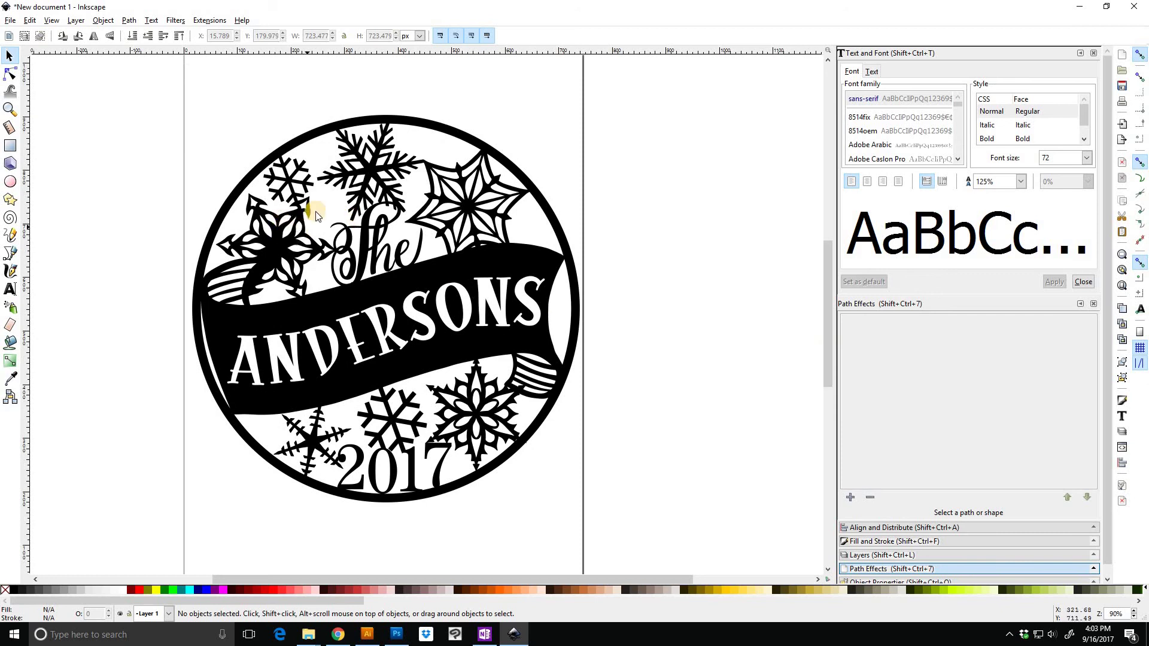
click(9, 22)
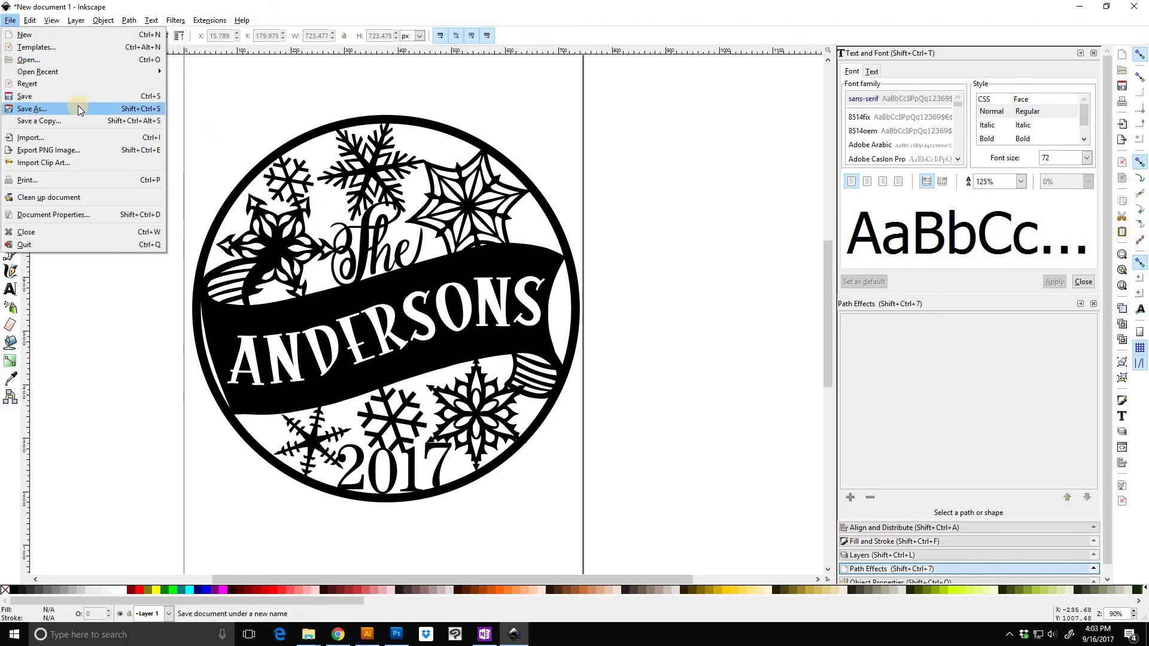
click(78, 108)
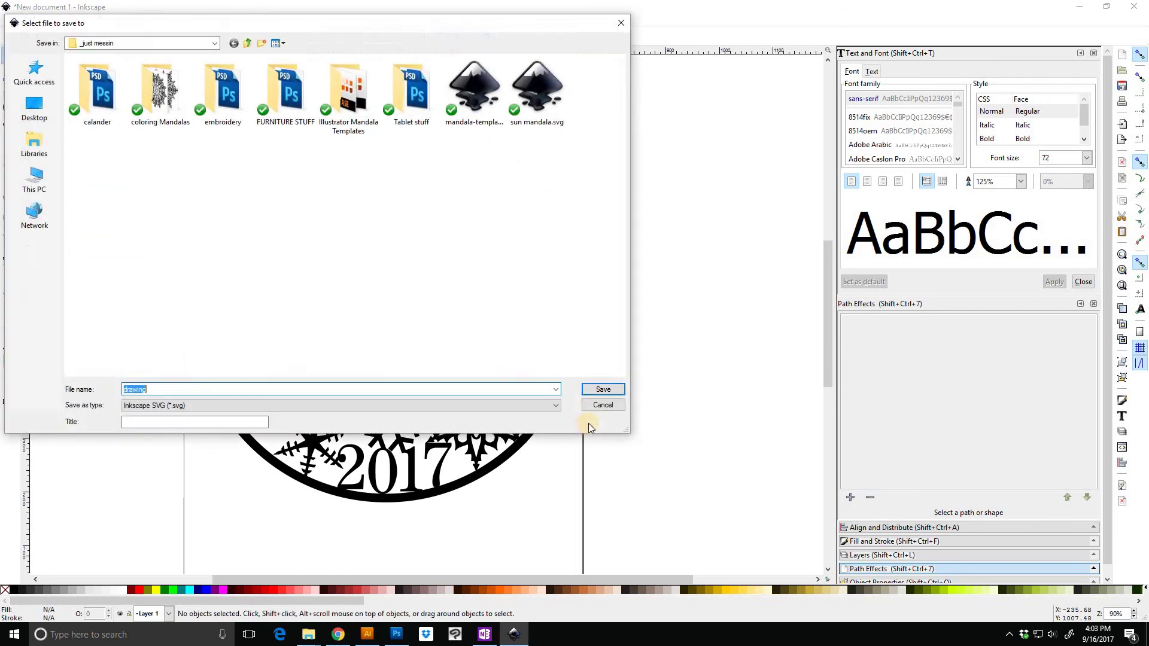
click(555, 406)
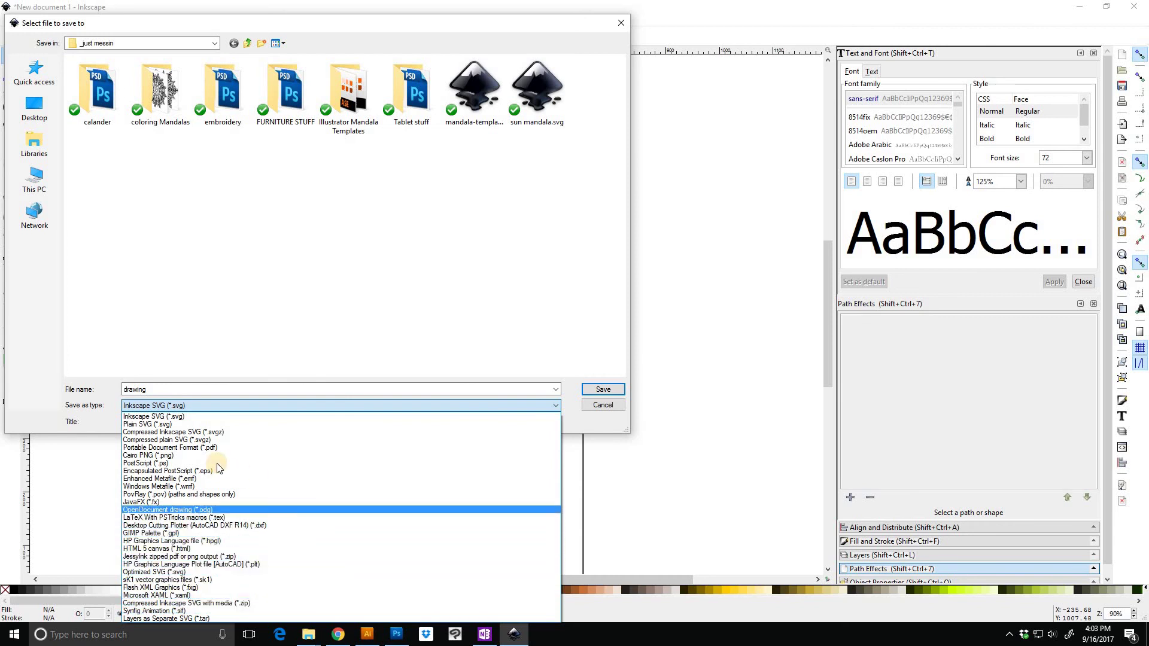
click(356, 449)
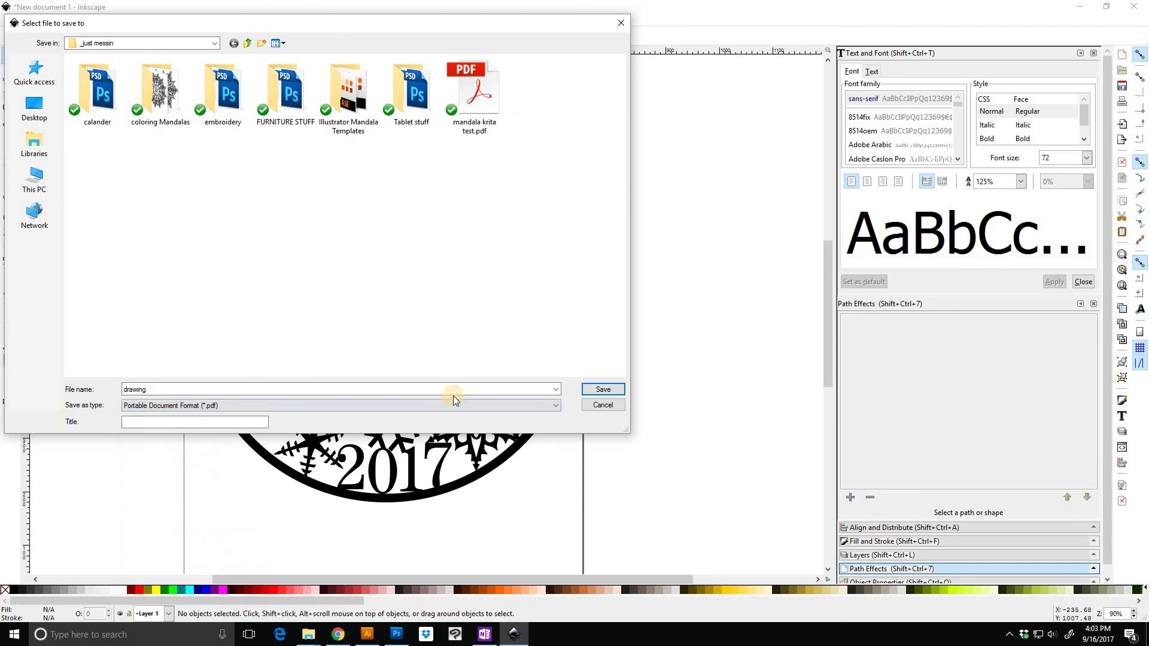
click(603, 405)
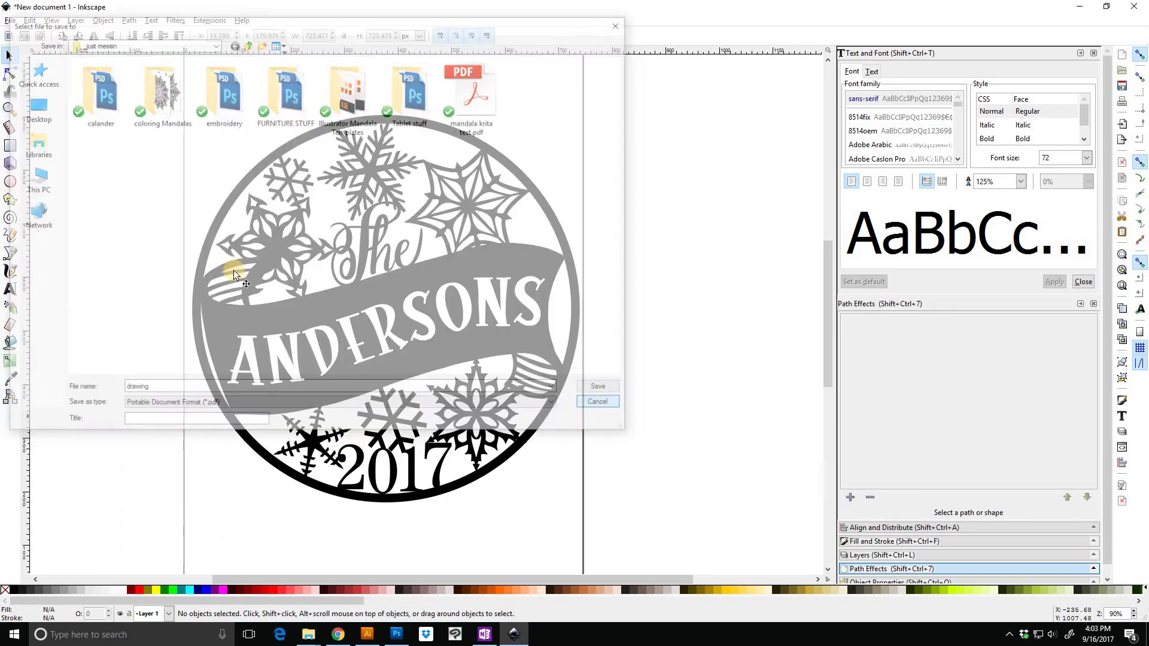
Select the entire ornament and flip it horizontally with Flip Horizontal (H), then deselect
mouse_move(159, 97)
mouse_down()
mouse_move(649, 461)
mouse_move(687, 537)
mouse_move(658, 509)
mouse_up()
right_click(477, 341)
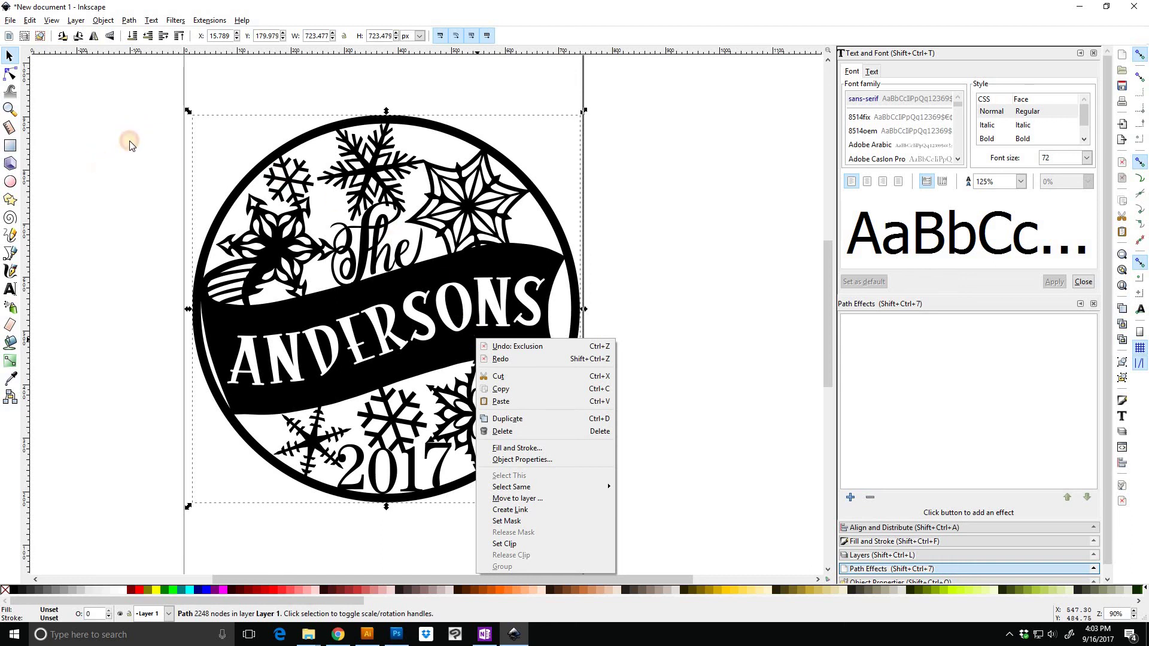
click(152, 93)
click(621, 479)
drag(133, 95, 664, 541)
click(94, 37)
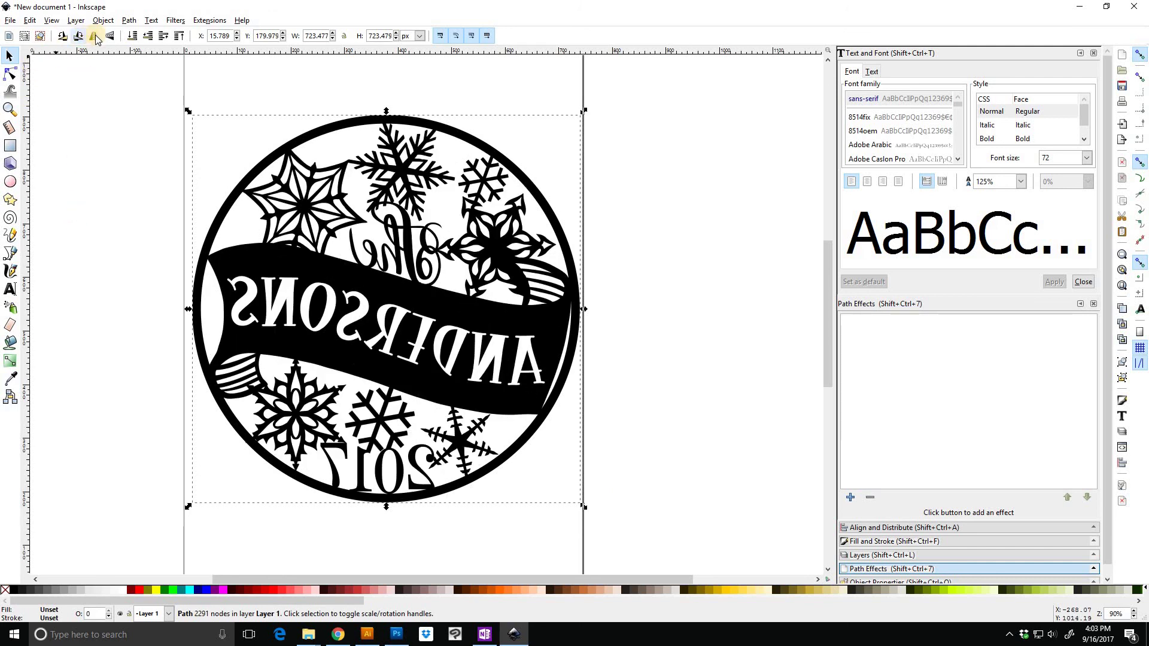
click(101, 211)
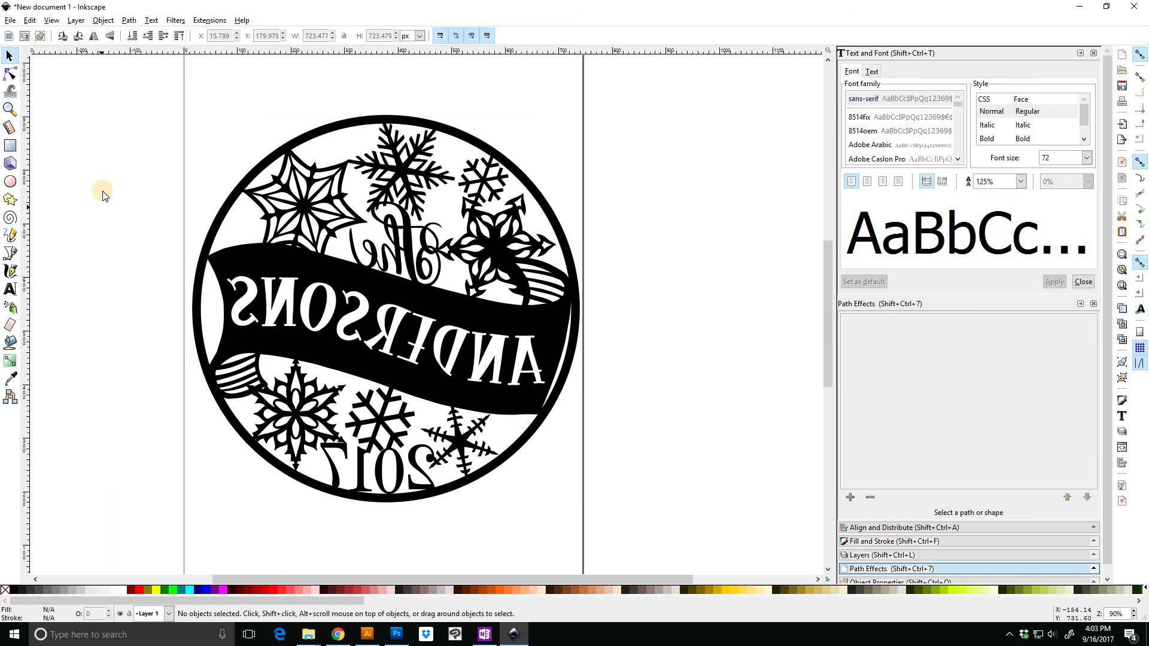
click(13, 19)
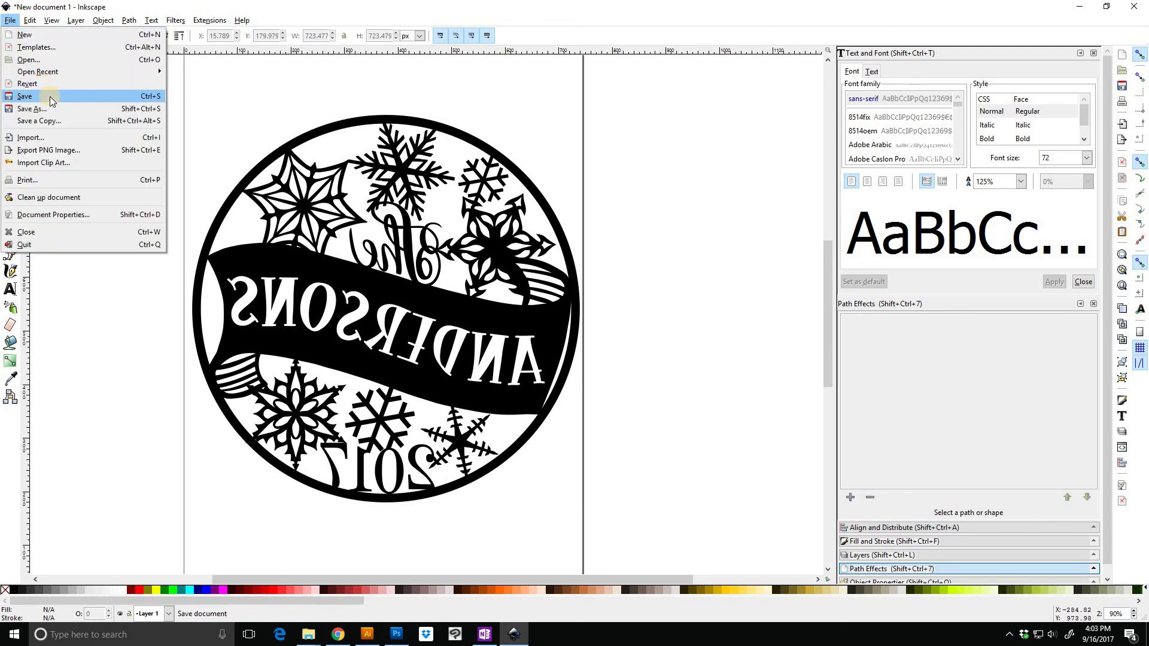
click(180, 235)
key(ctrl+p)
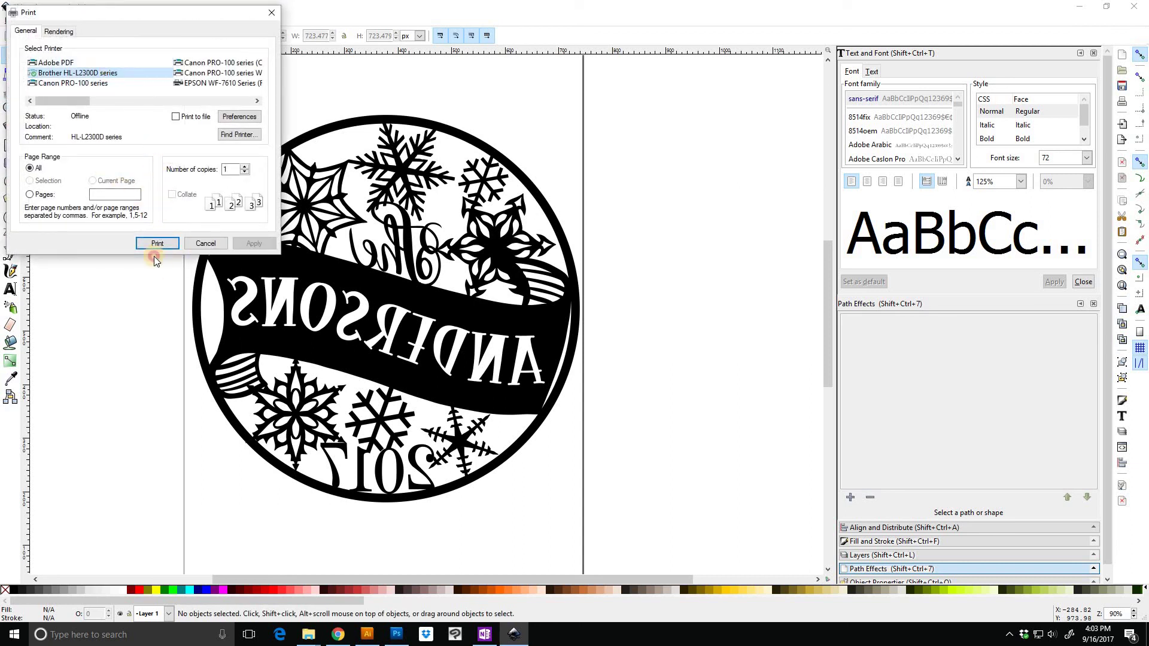
click(205, 243)
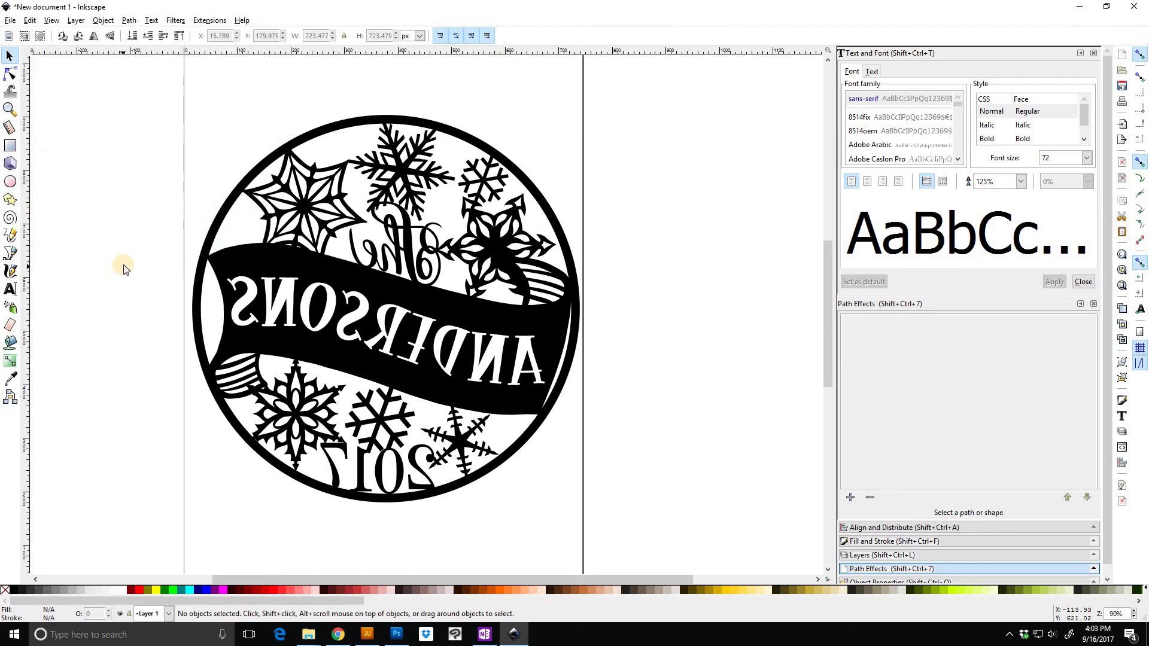